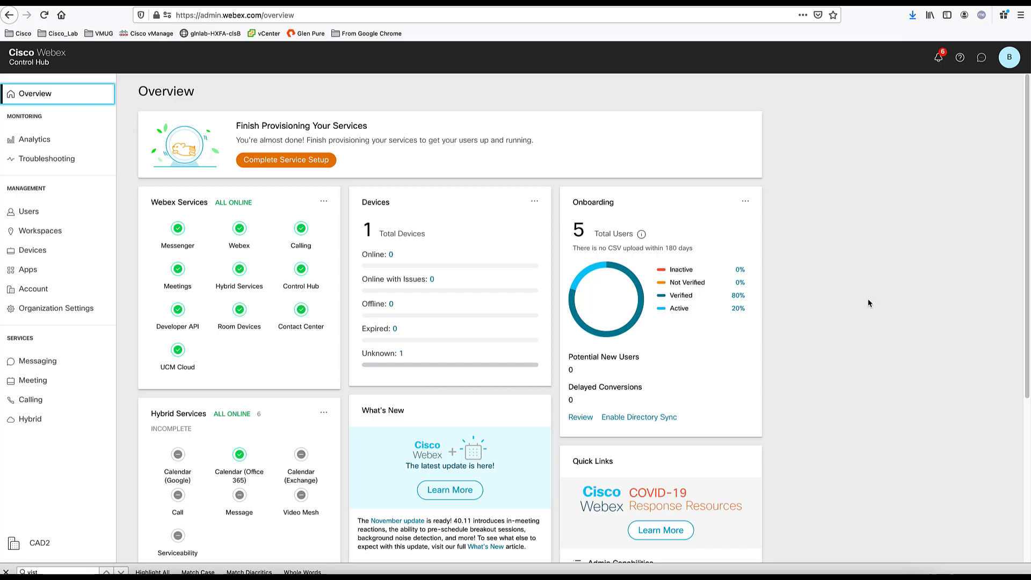
# Review Calling's Internal Dialing settings and the Cloud Connected PSTN connection with IntelePeer.
pyautogui.click(48, 408)
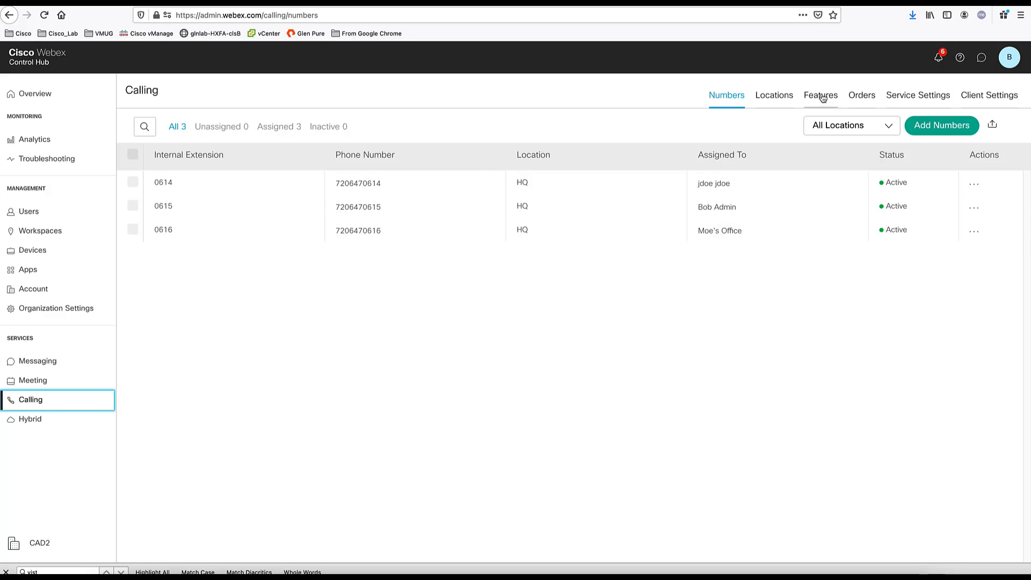
pyautogui.click(914, 102)
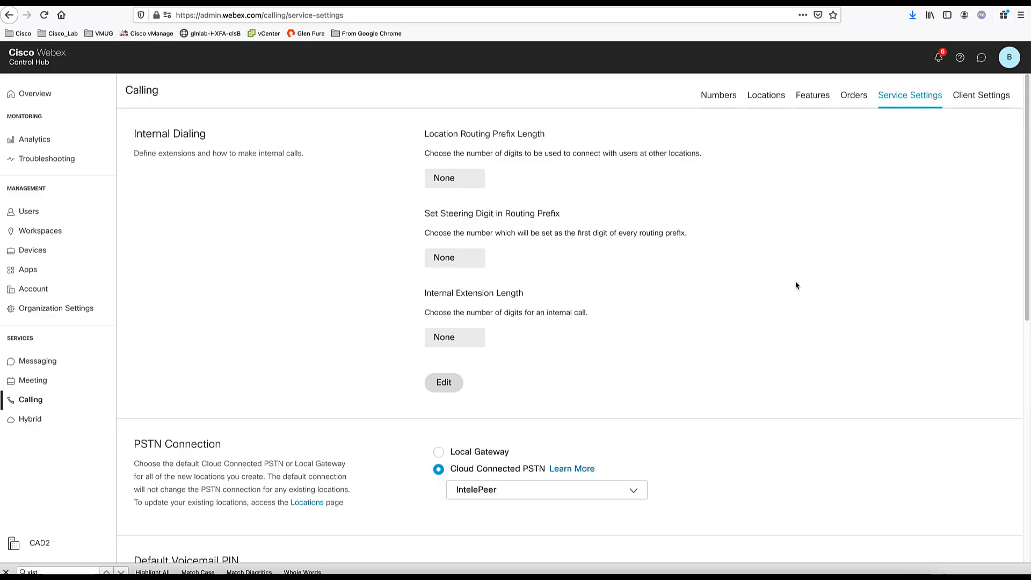
pyautogui.scroll(-2, 789, 283)
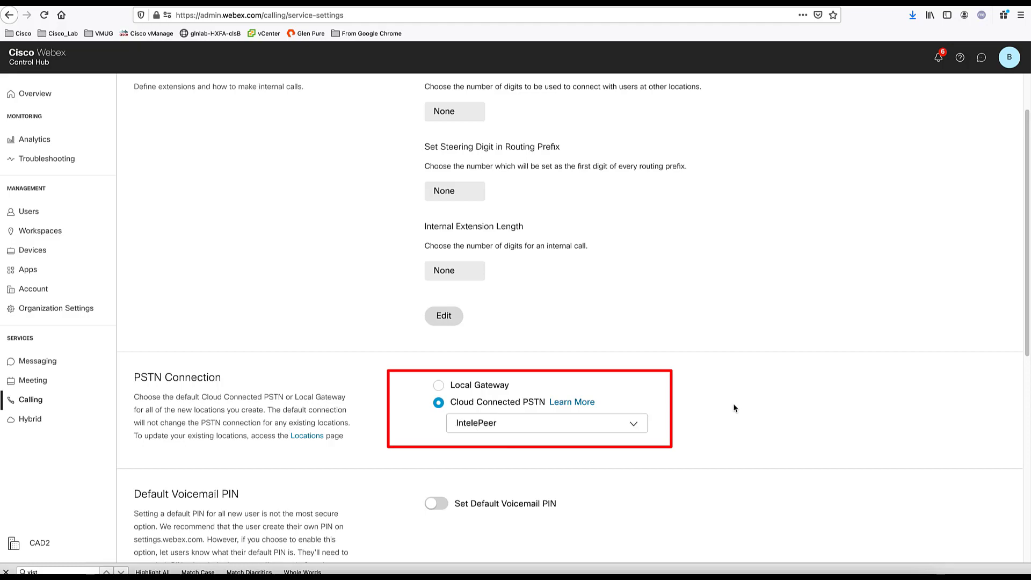
pyautogui.scroll(2, 787, 287)
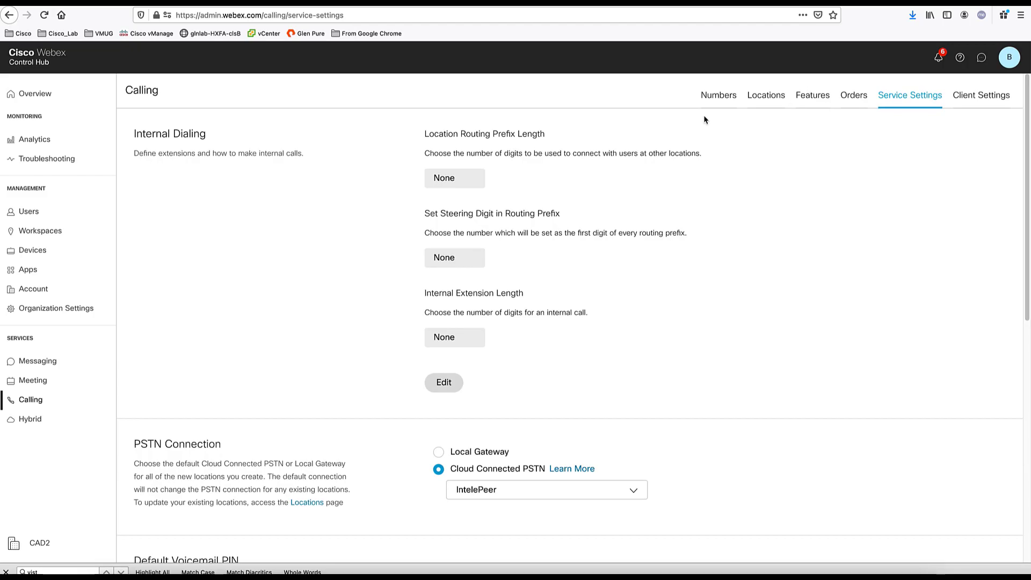
pyautogui.click(709, 101)
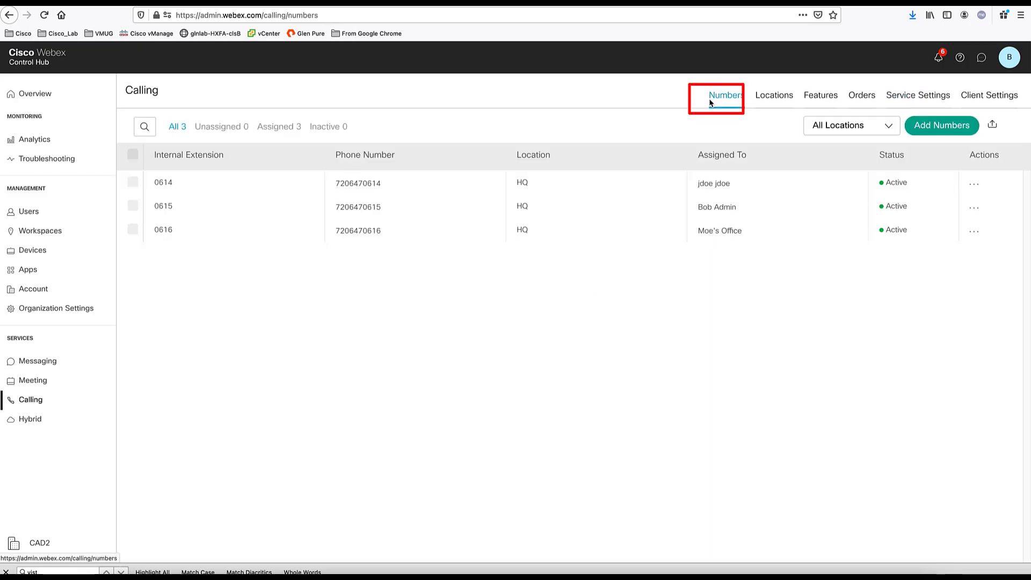
pyautogui.click(924, 132)
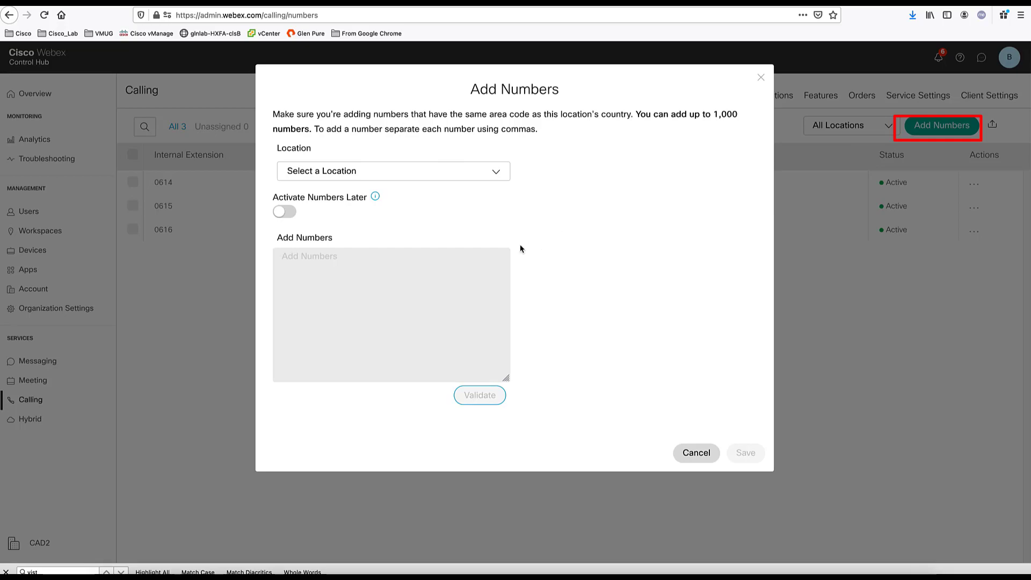
pyautogui.click(422, 170)
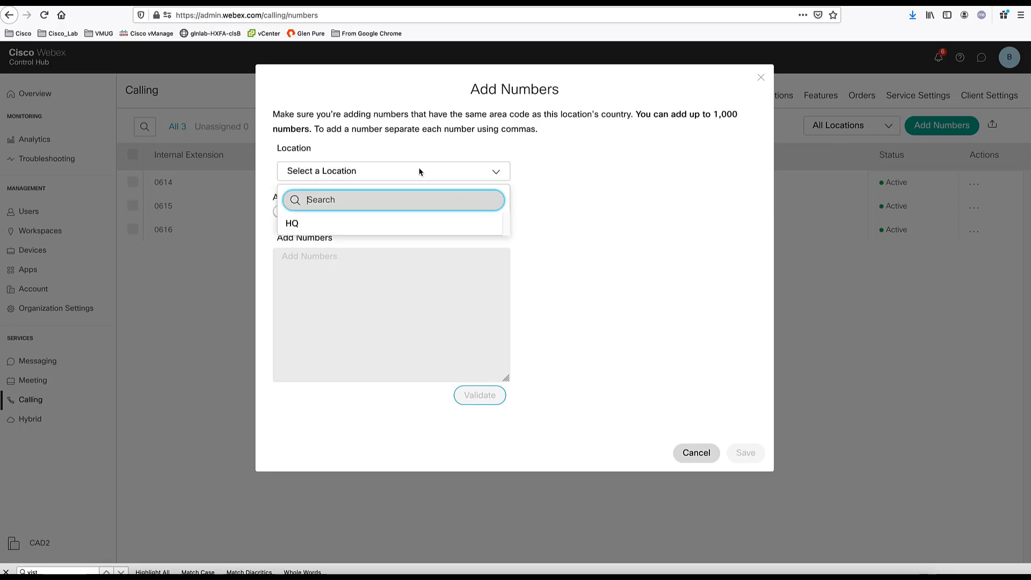
pyautogui.click(329, 230)
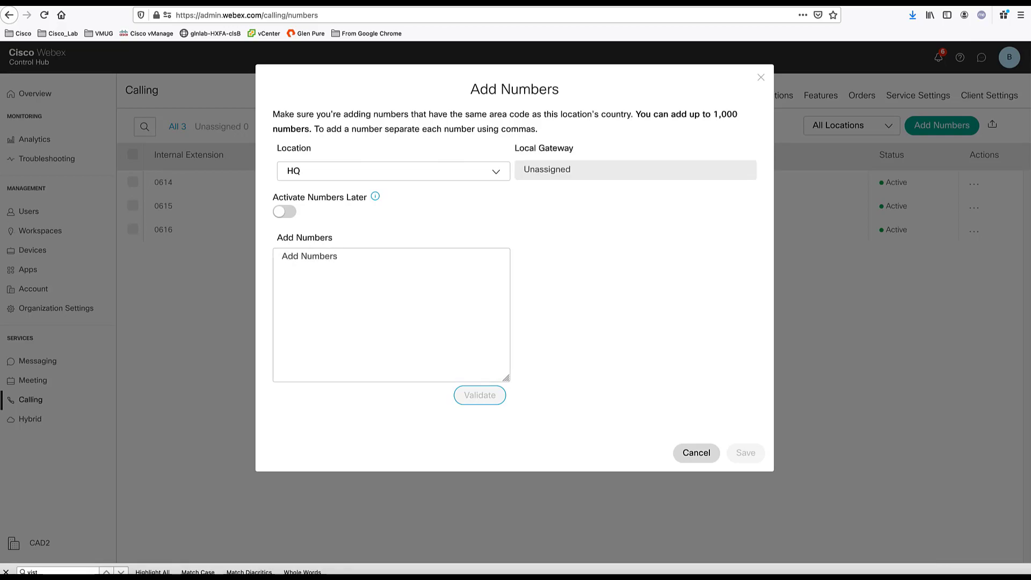
pyautogui.click(376, 279)
pyautogui.hotkey('ctrl', 'v')
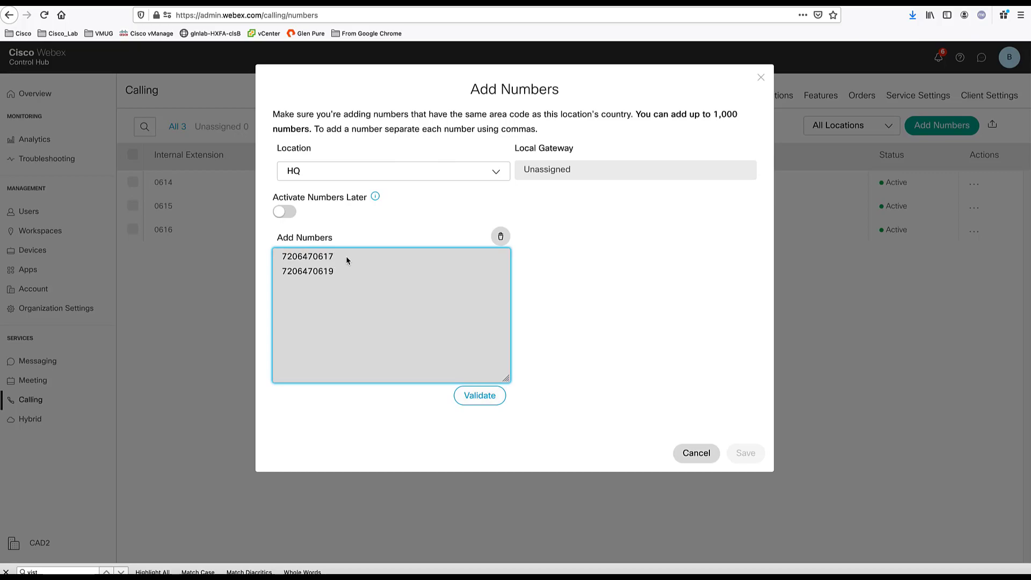
pyautogui.click(502, 397)
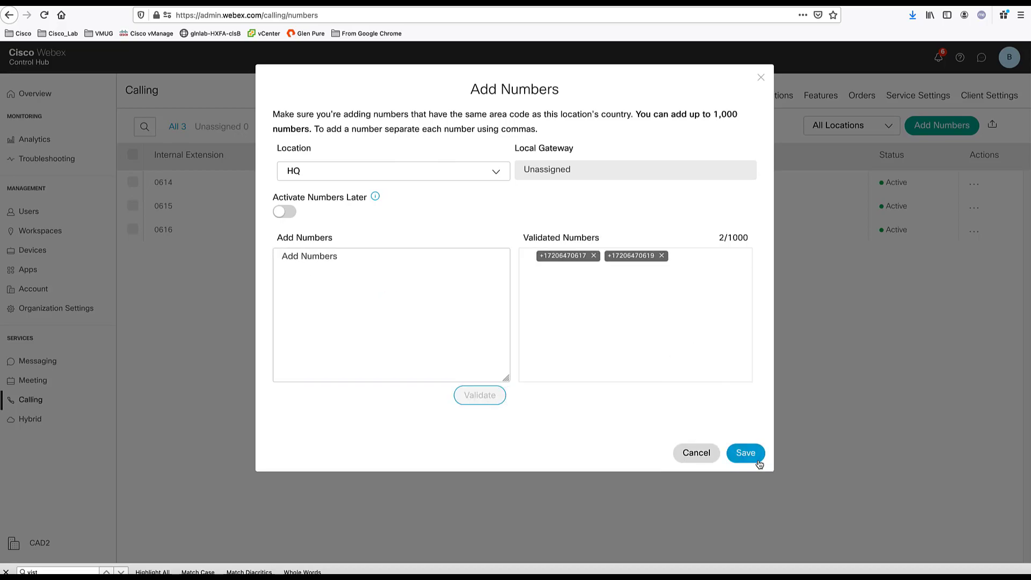
pyautogui.click(752, 457)
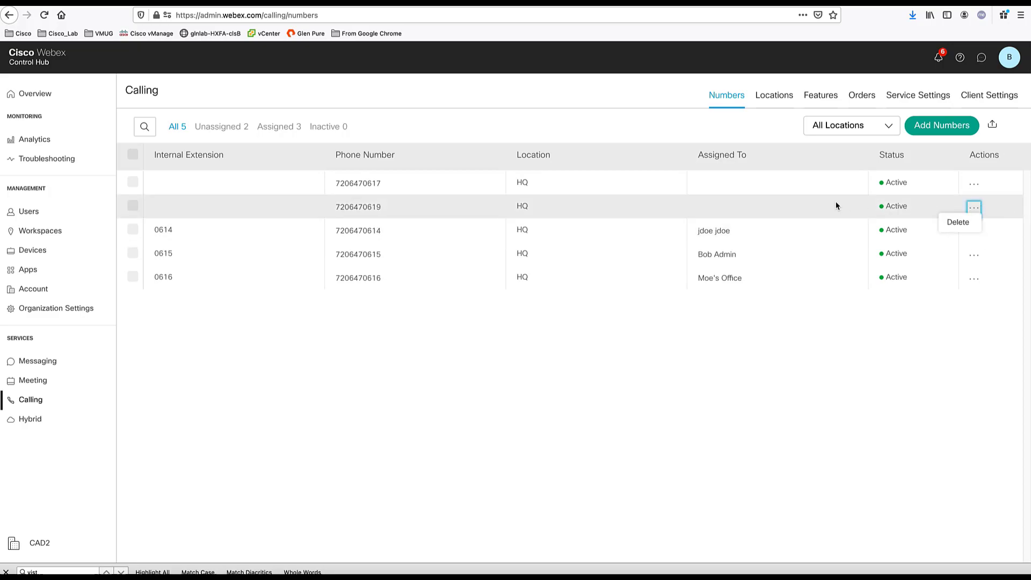
pyautogui.click(580, 213)
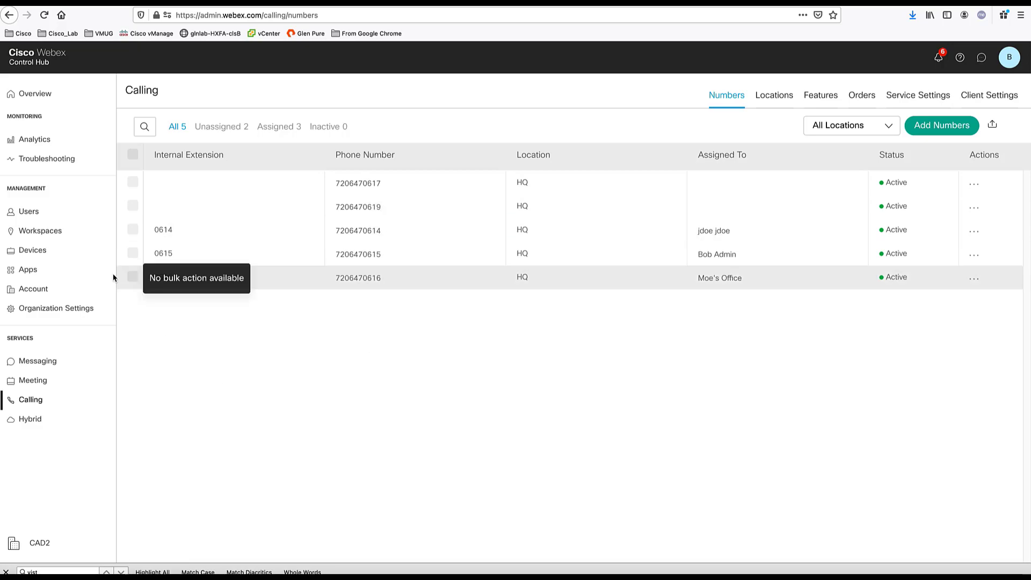
pyautogui.click(29, 216)
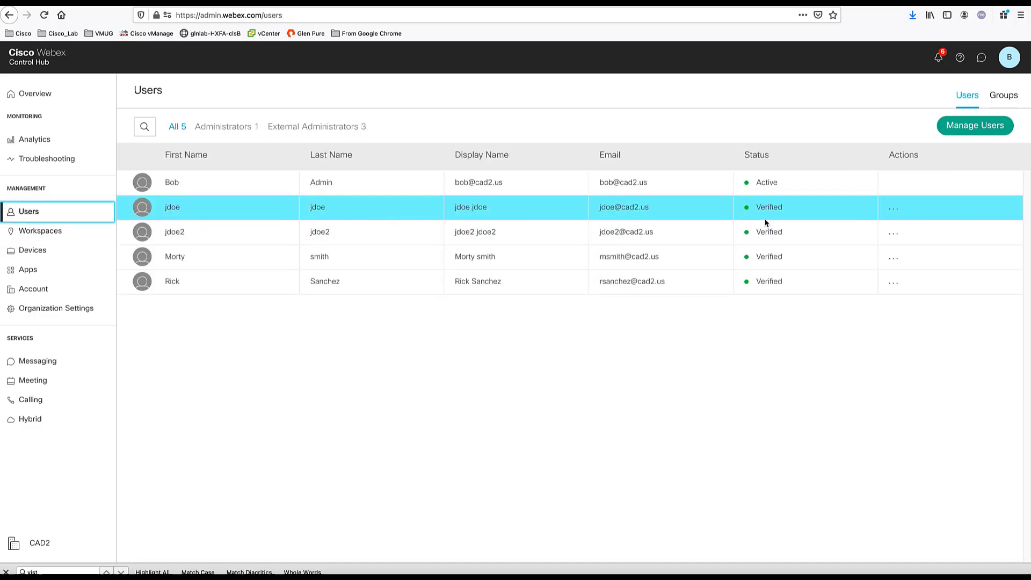
# Open the fourth-row user's details and look at their calling information.
pyautogui.click(717, 262)
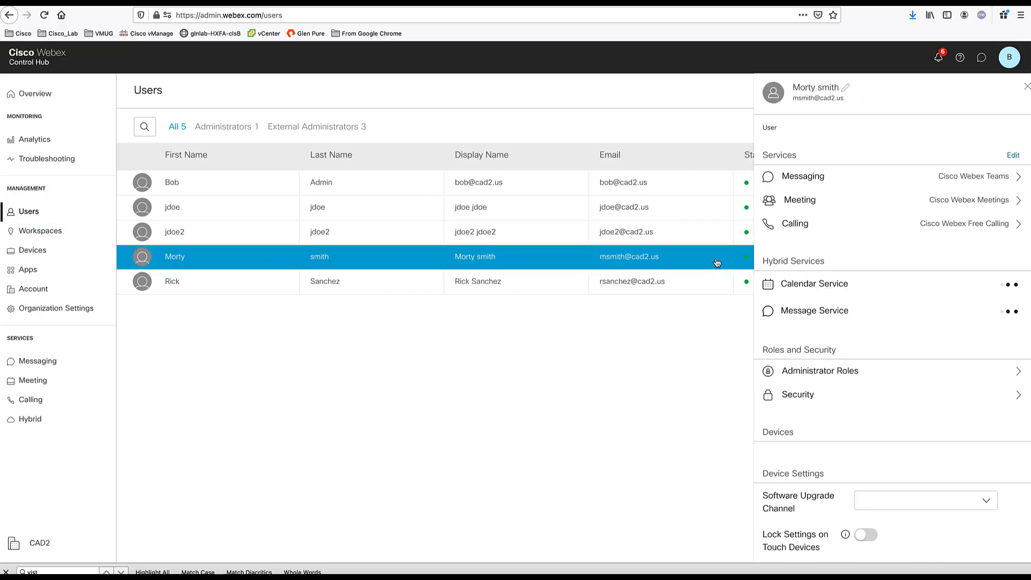
pyautogui.click(847, 234)
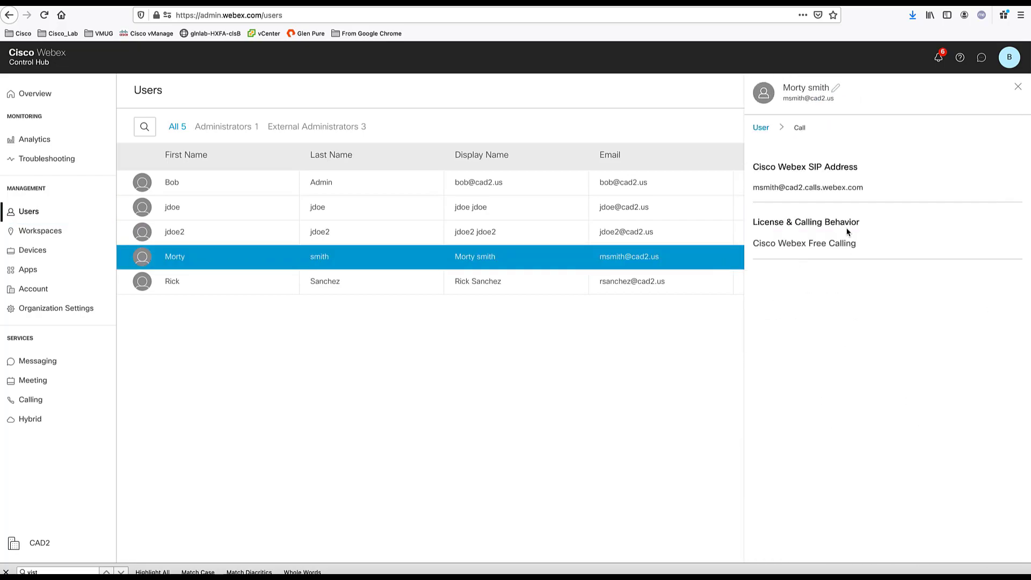
pyautogui.click(834, 93)
pyautogui.click(761, 127)
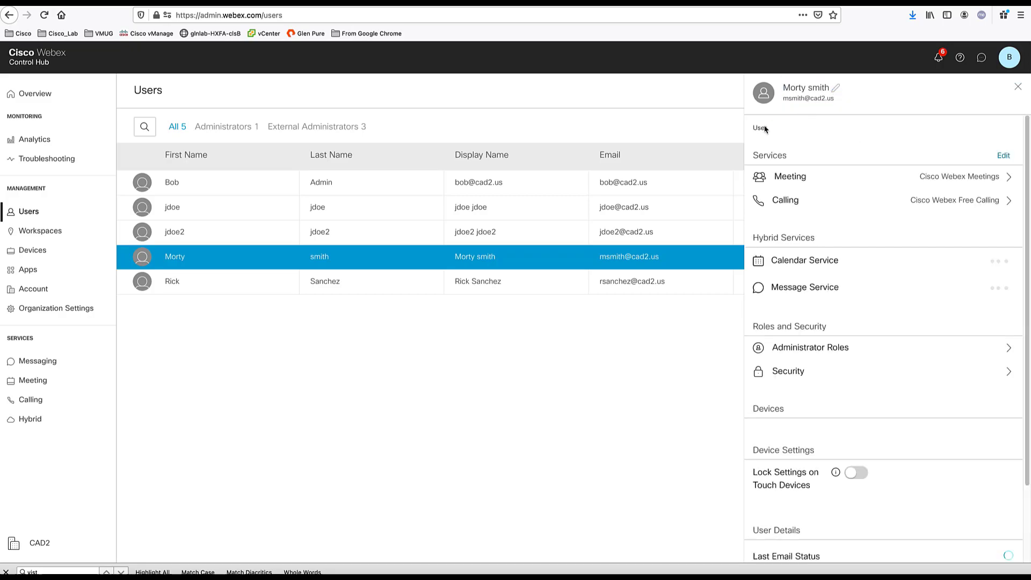
pyautogui.click(1003, 156)
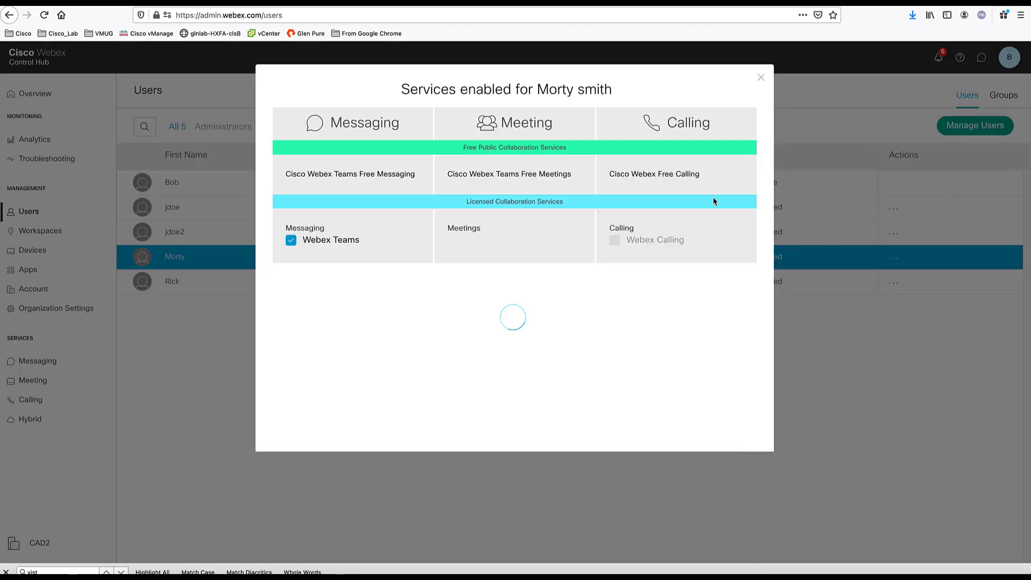
pyautogui.click(615, 241)
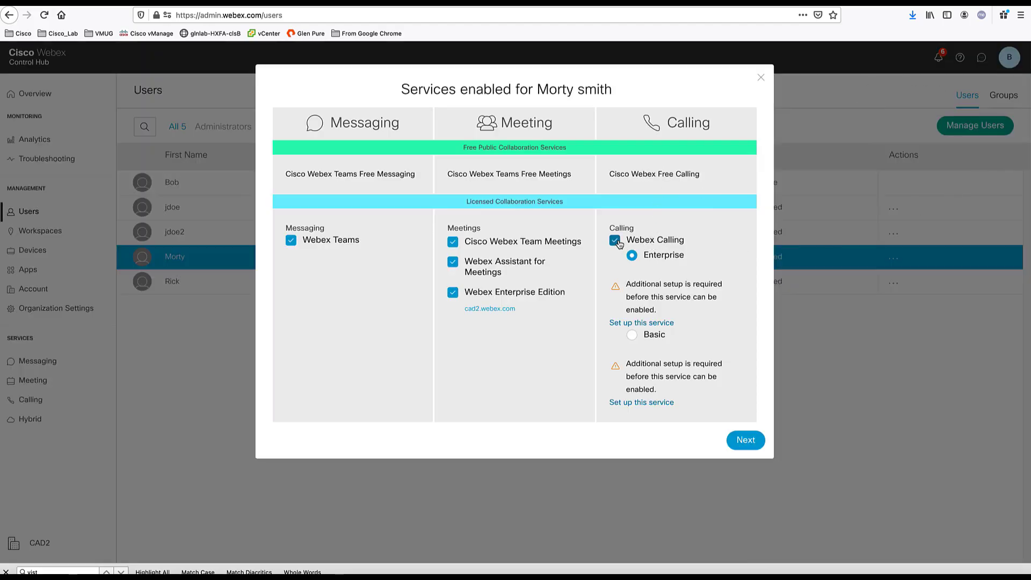
pyautogui.click(746, 440)
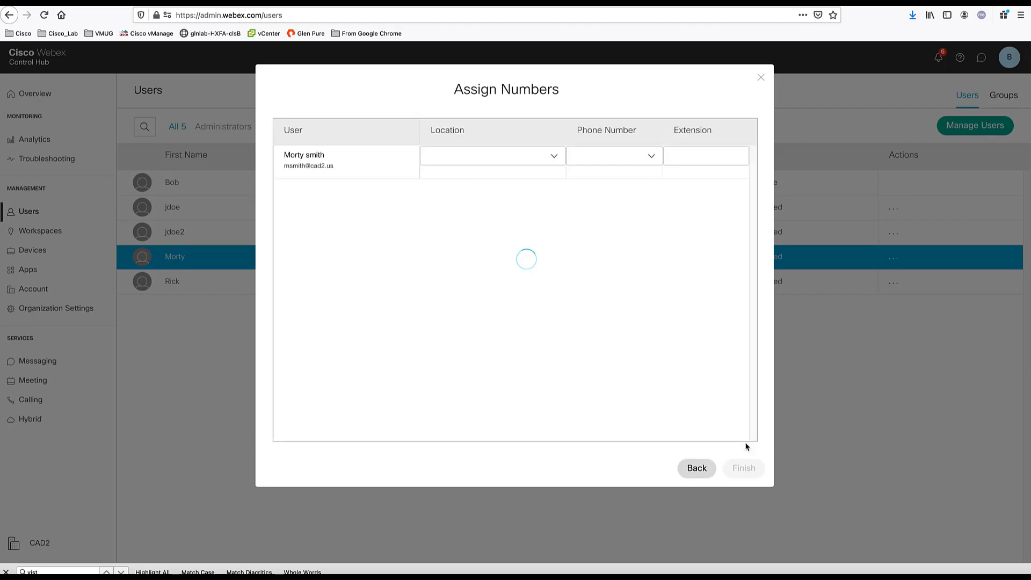
pyautogui.click(649, 160)
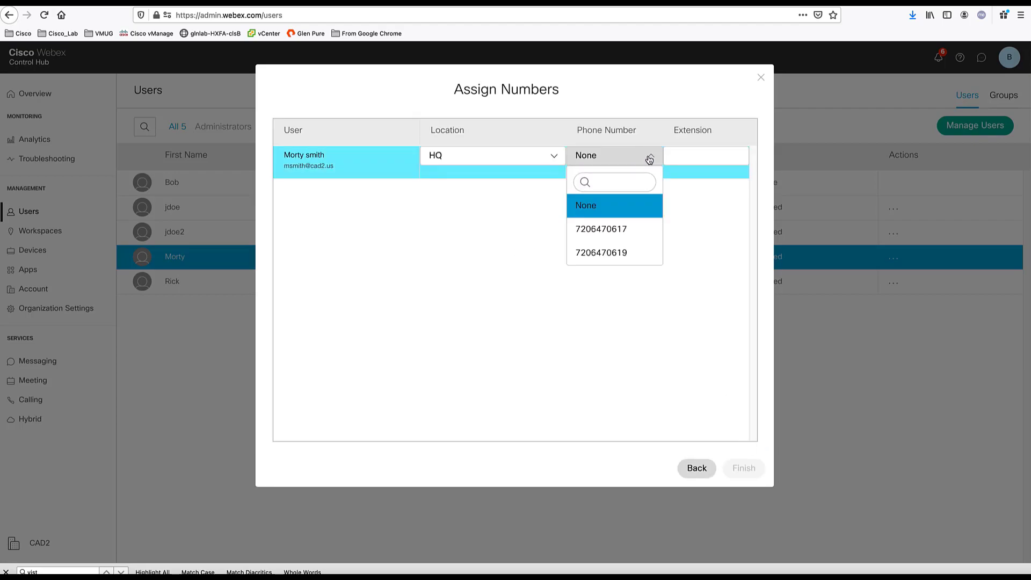
pyautogui.click(618, 229)
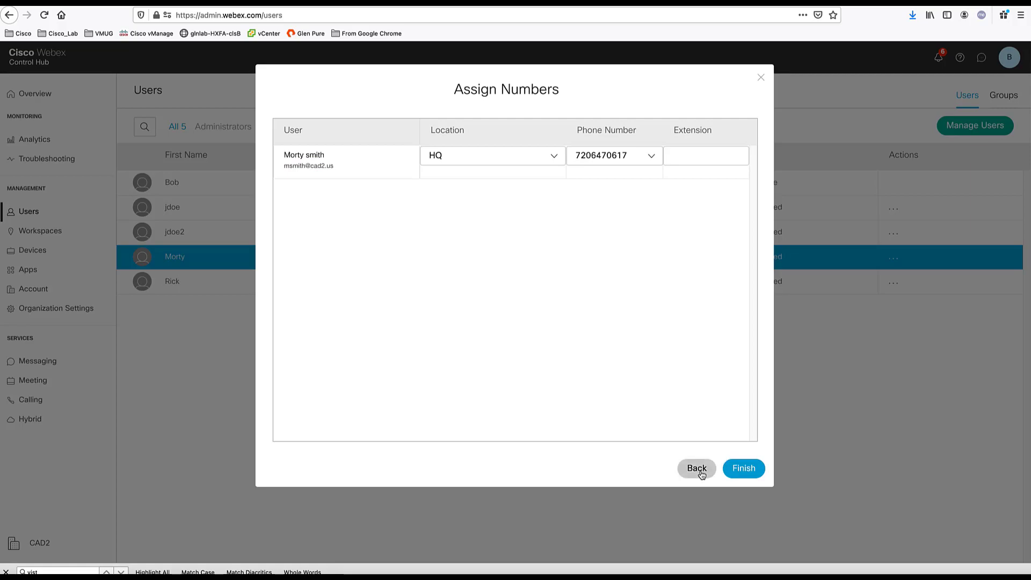
pyautogui.click(760, 77)
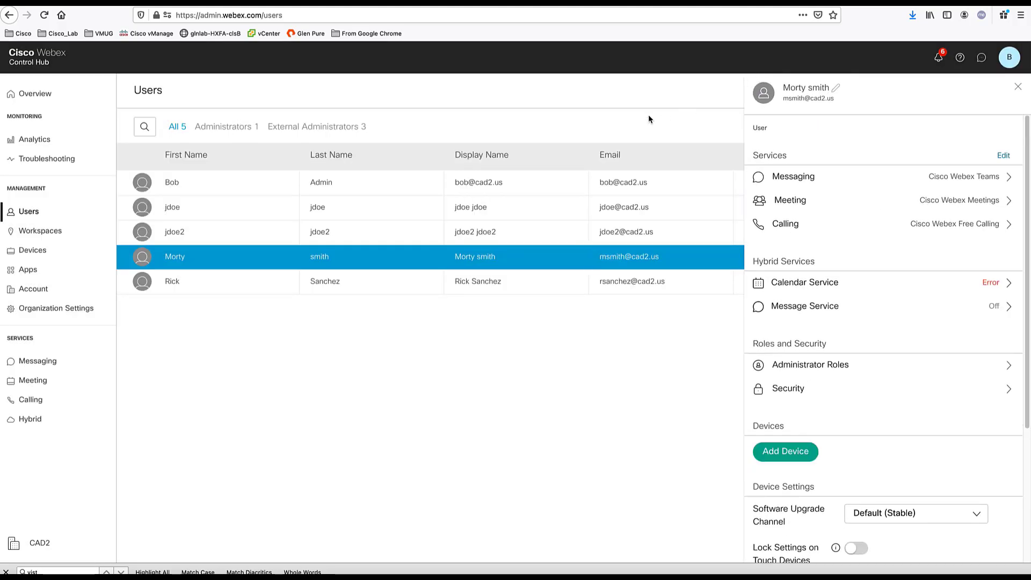
# Close the user panel and begin adding a device from the Devices list.
pyautogui.click(1017, 86)
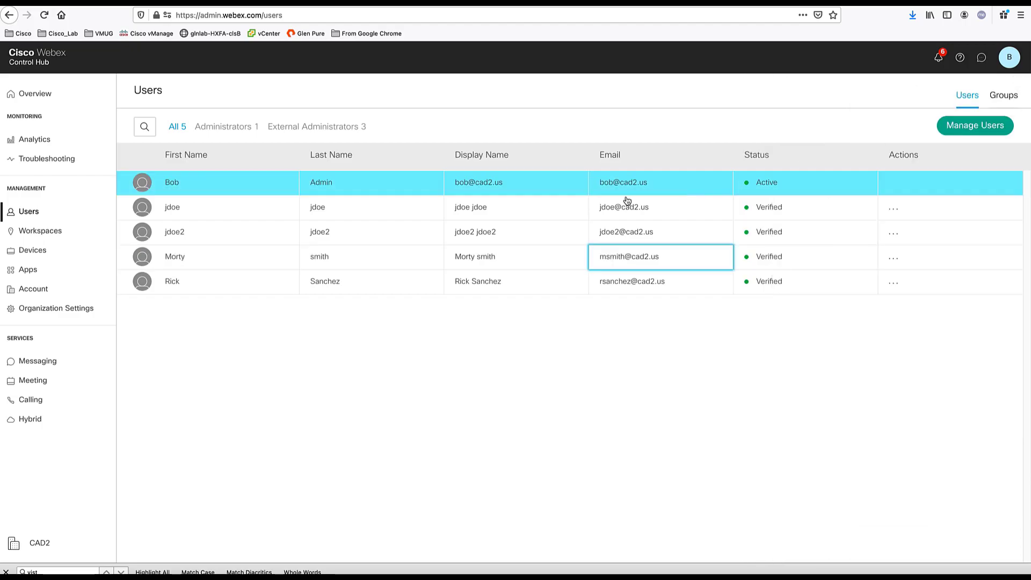
pyautogui.click(44, 251)
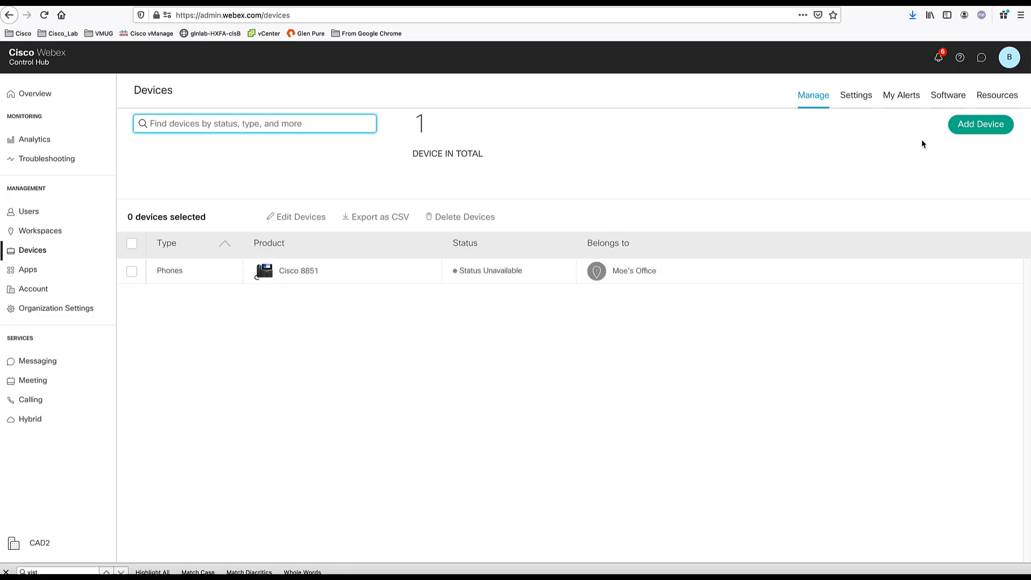
pyautogui.click(981, 125)
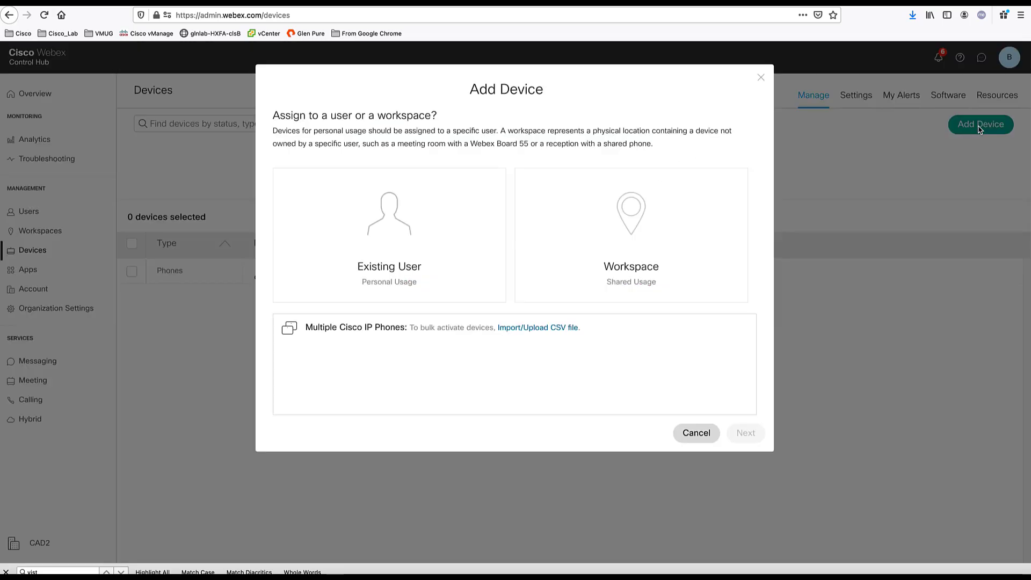
# Assign the new device to a new shared workspace named 'break'.
pyautogui.click(629, 233)
pyautogui.click(753, 439)
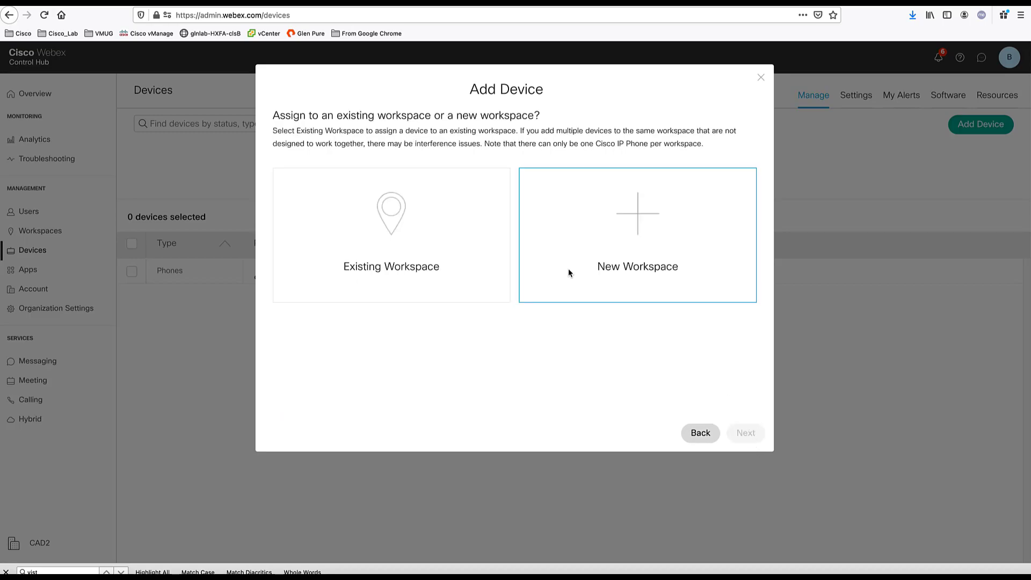
pyautogui.click(645, 221)
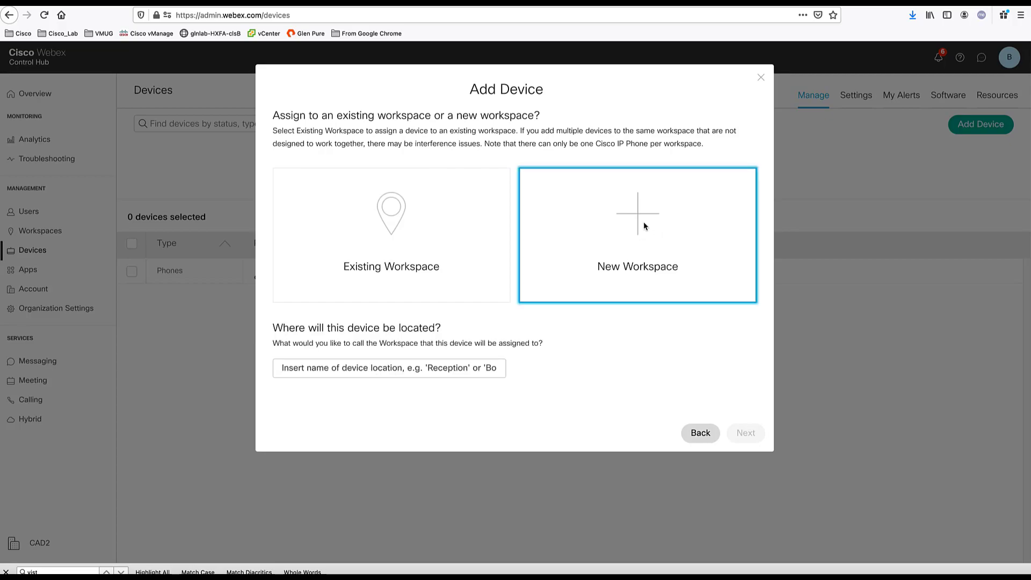
pyautogui.click(441, 362)
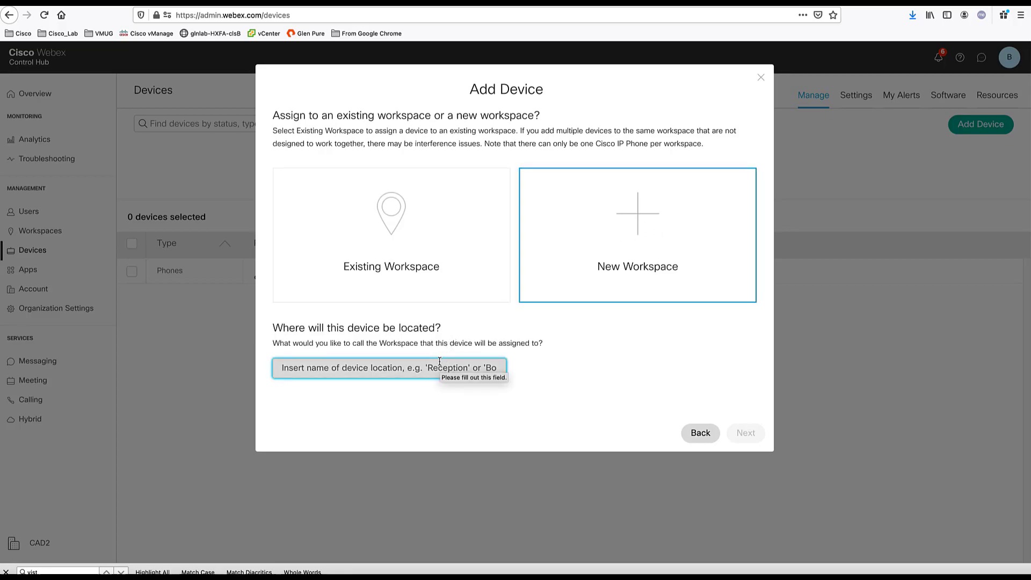
pyautogui.write('breakroom')
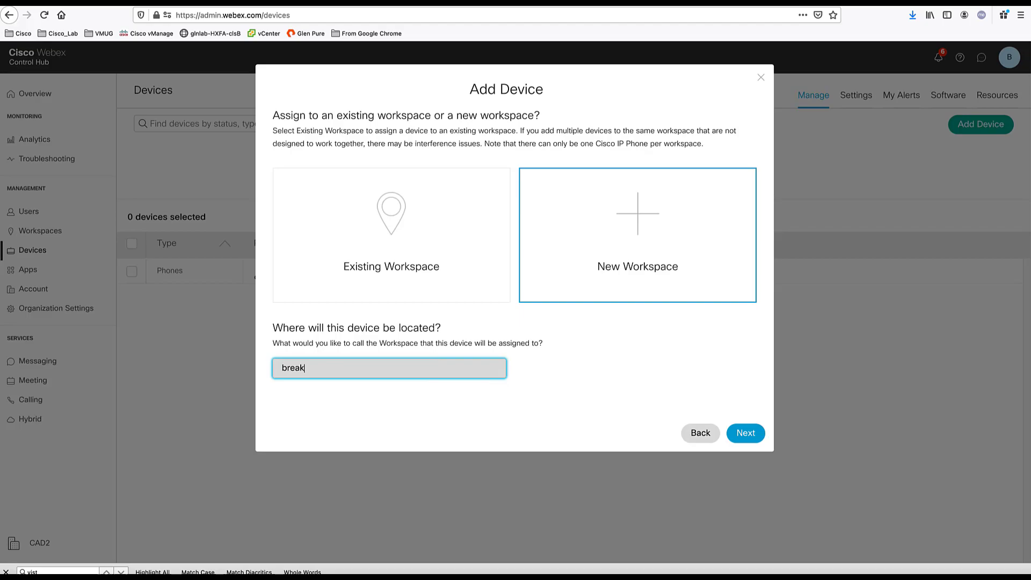
pyautogui.click(746, 433)
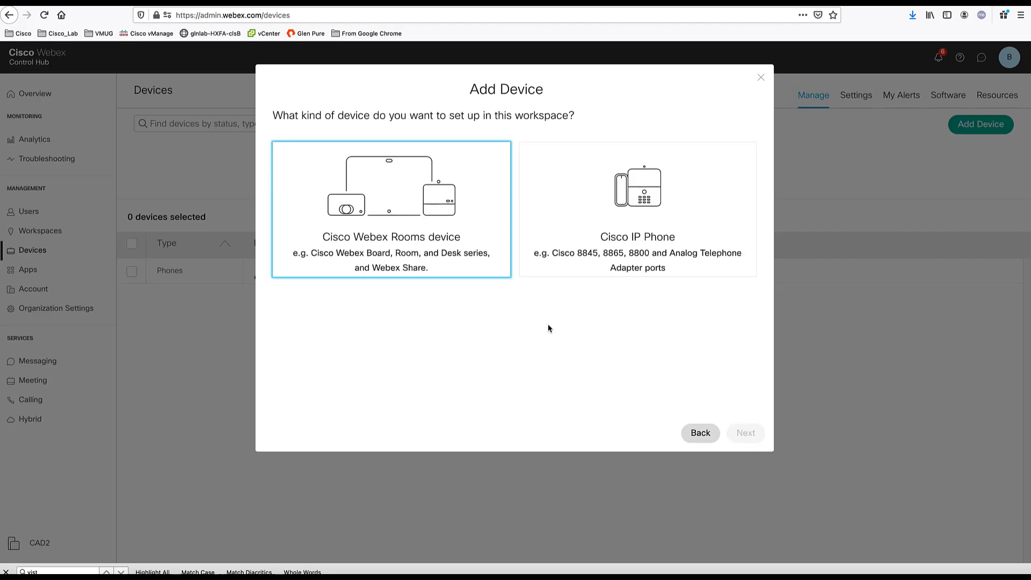
# Choose Cisco IP Phone, model Cisco 8851, set up by activation code.
pyautogui.click(644, 241)
pyautogui.click(478, 330)
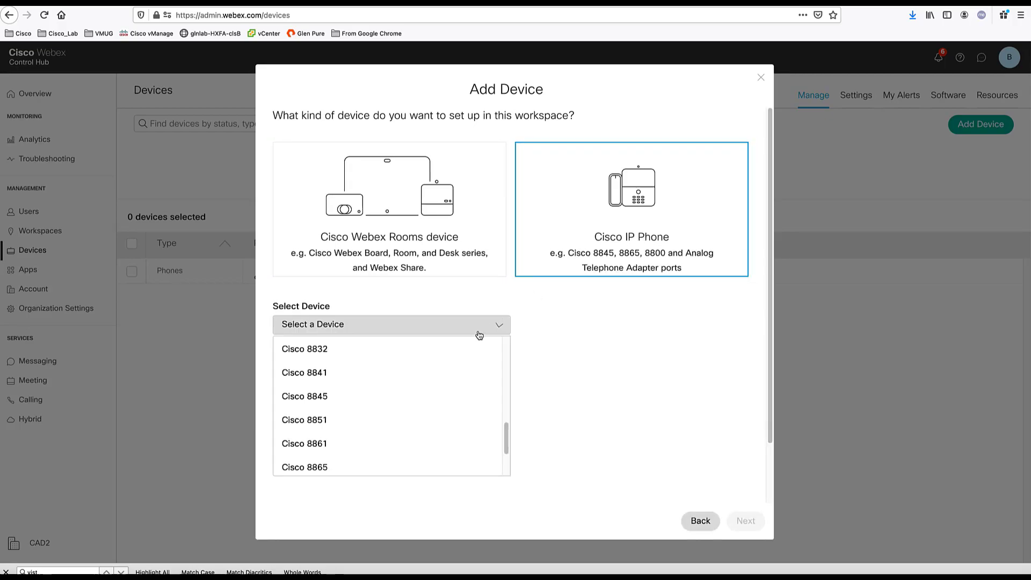
pyautogui.scroll(-3, 416, 384)
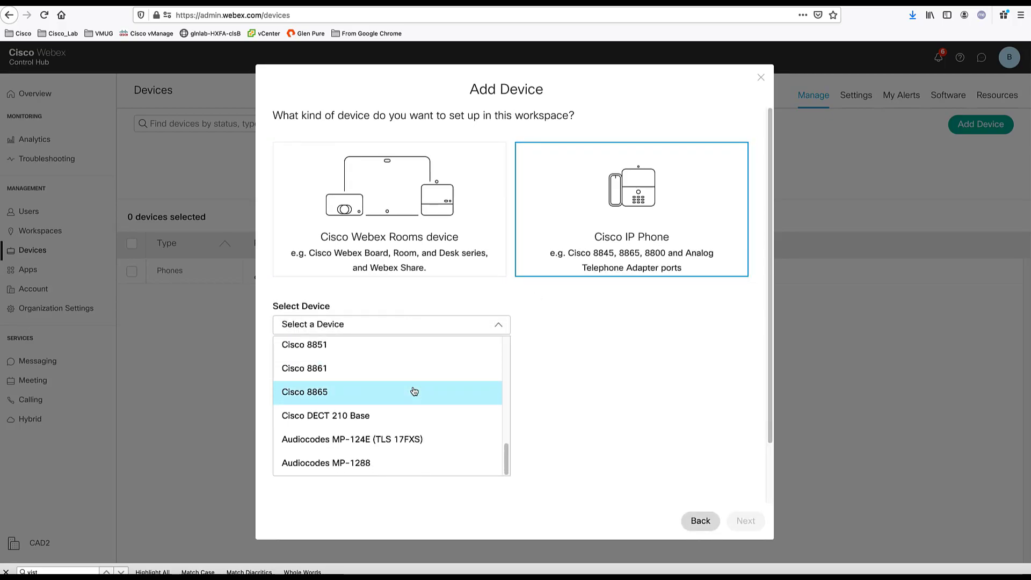
pyautogui.scroll(-2, 414, 390)
pyautogui.scroll(2, 414, 390)
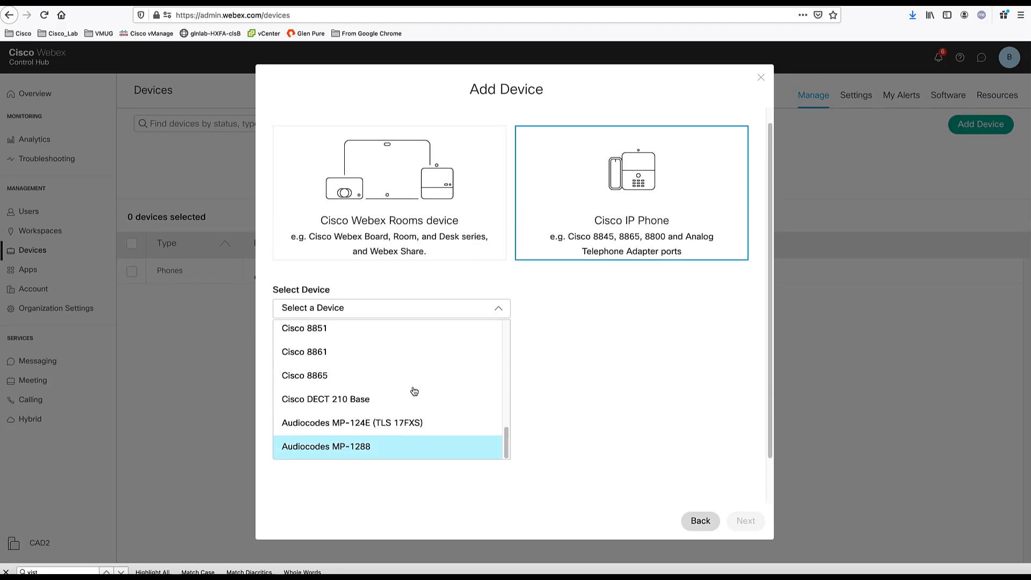
pyautogui.click(314, 338)
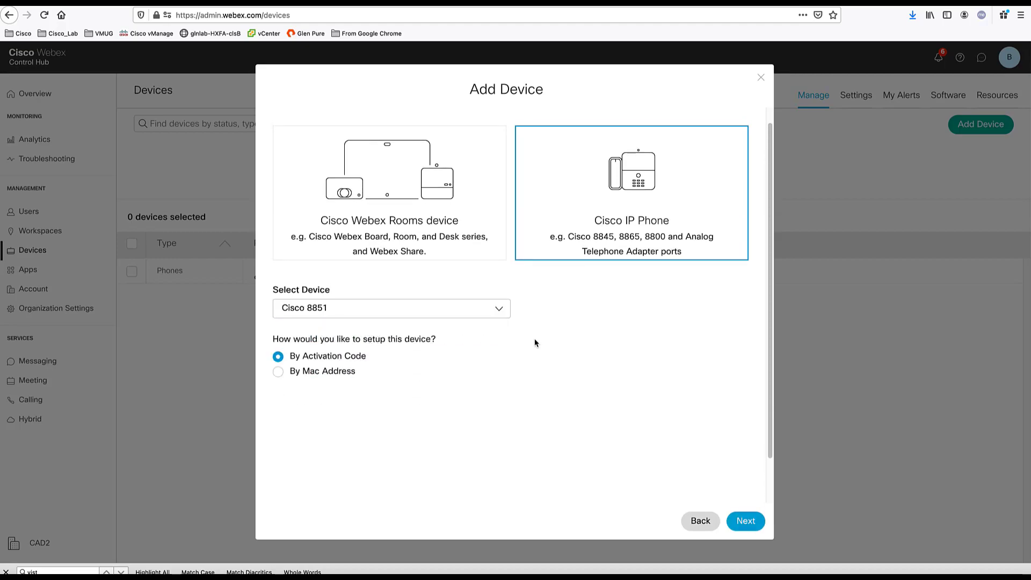
pyautogui.scroll(-1, 533, 343)
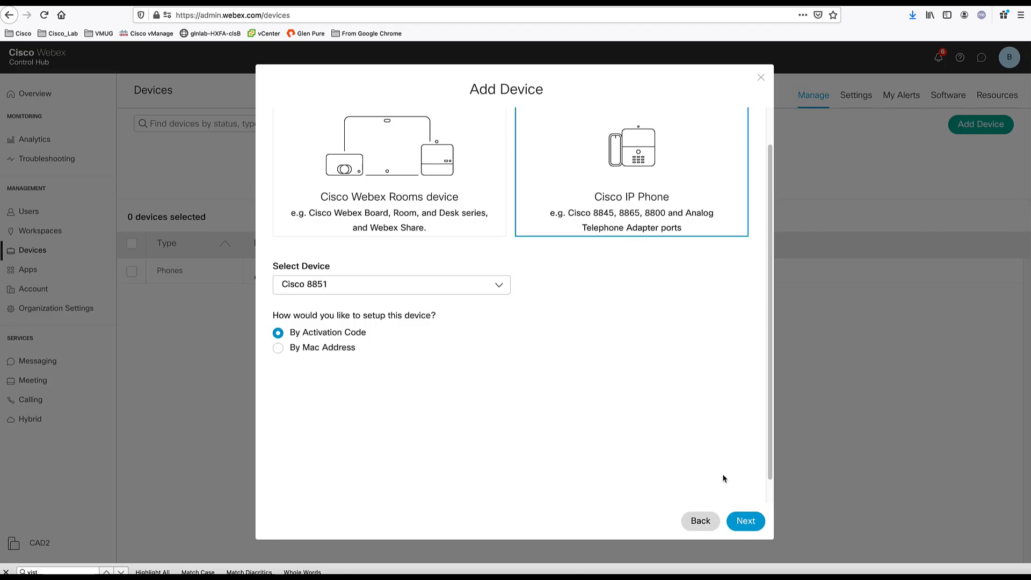
# Leave the breakroom phone without a phone number and give it extension 2267.
pyautogui.click(746, 521)
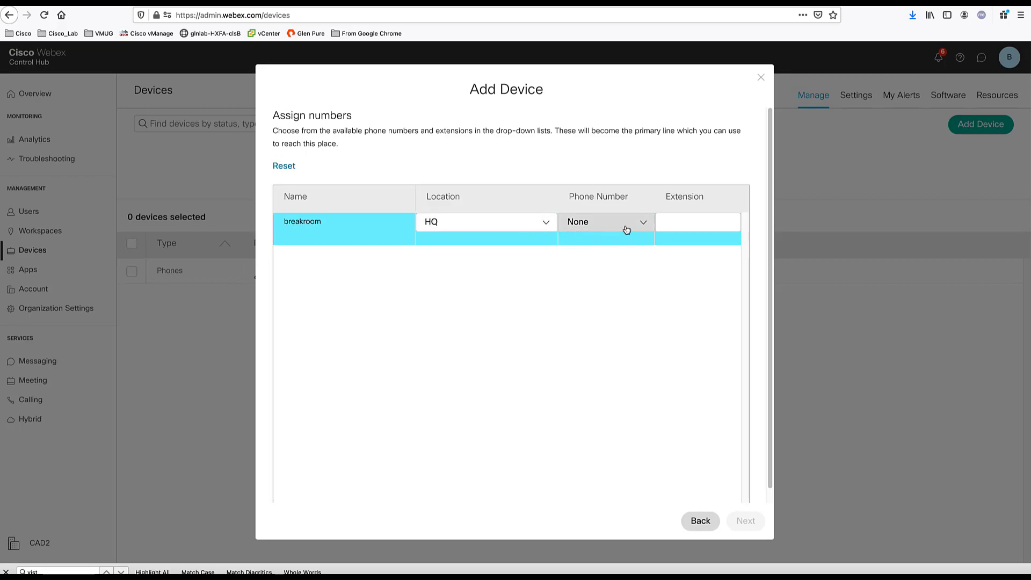
pyautogui.click(675, 220)
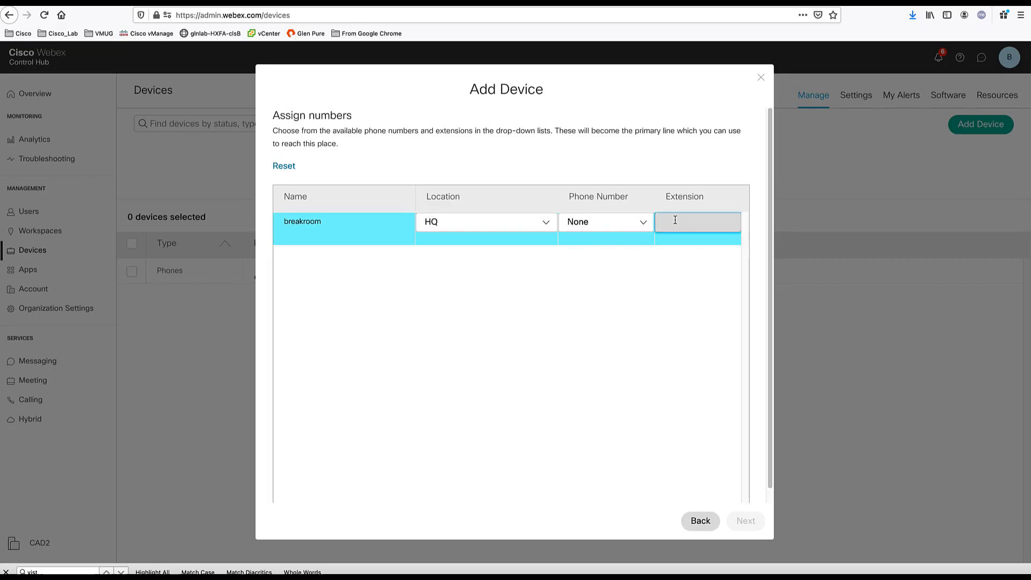
pyautogui.click(633, 222)
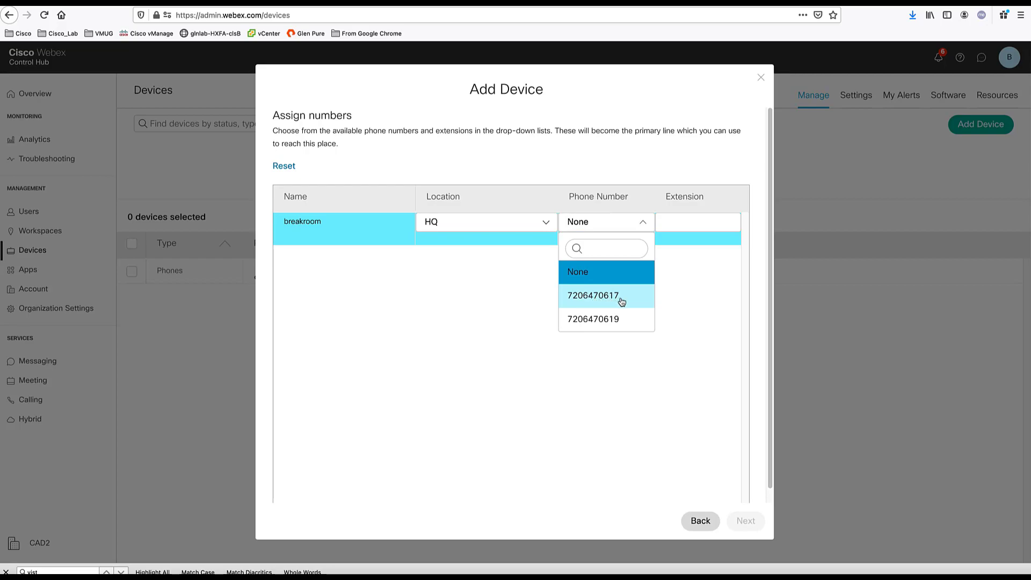
pyautogui.click(673, 222)
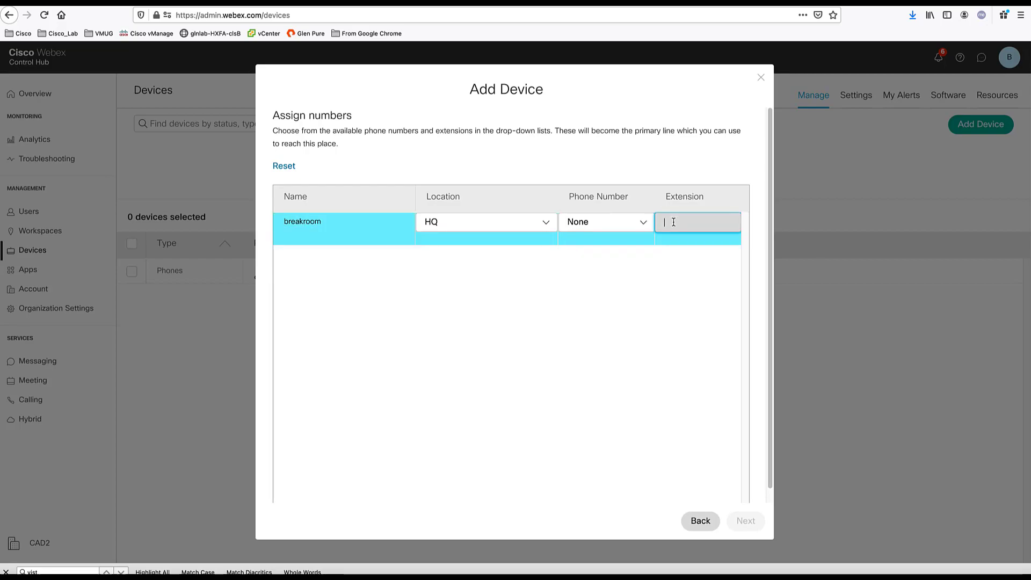
pyautogui.write('2267')
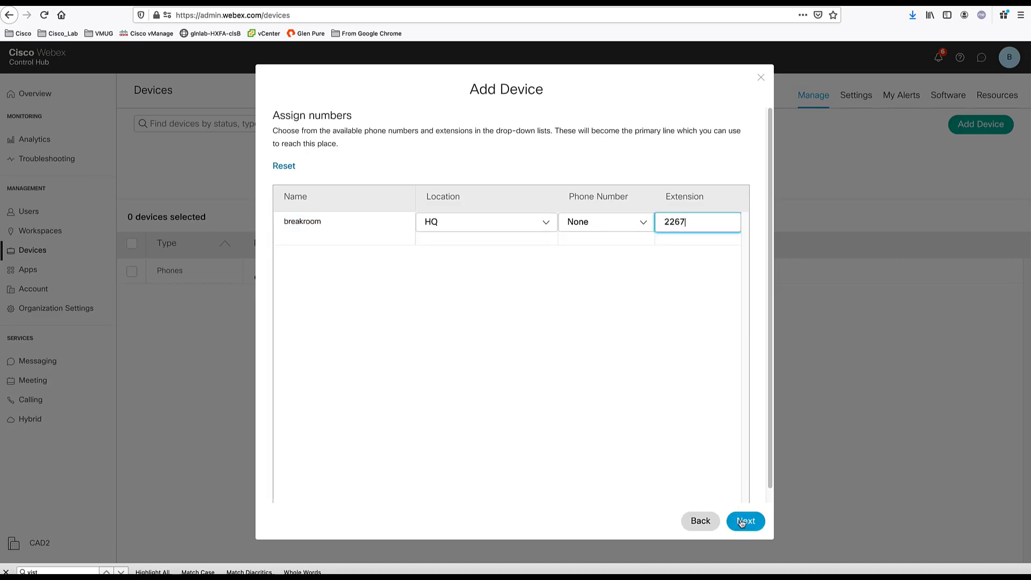
# Confirm extension 2267 to generate the Cisco 8851's one-time activation code.
pyautogui.click(750, 525)
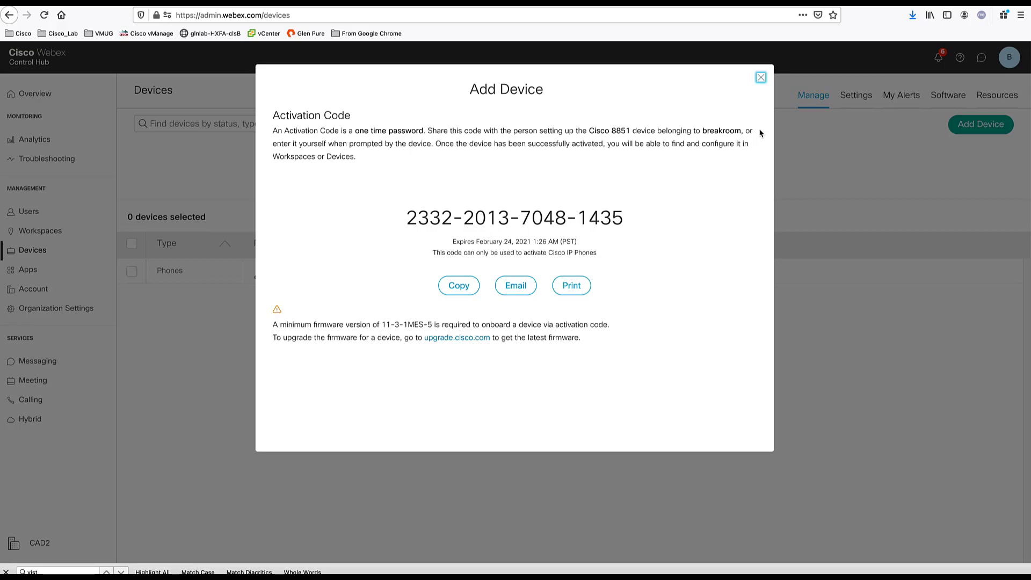
pyautogui.click(761, 78)
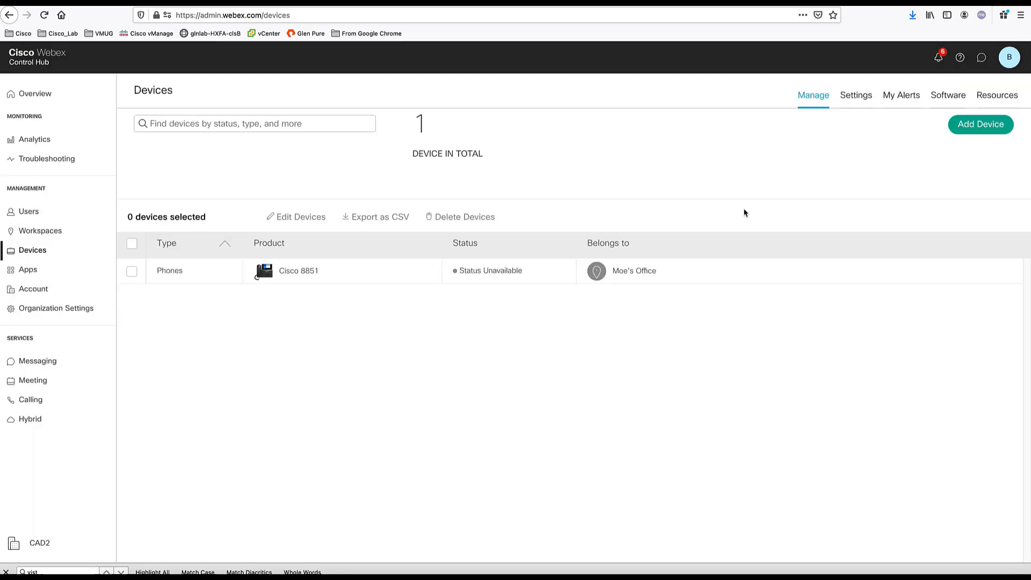
pyautogui.click(981, 127)
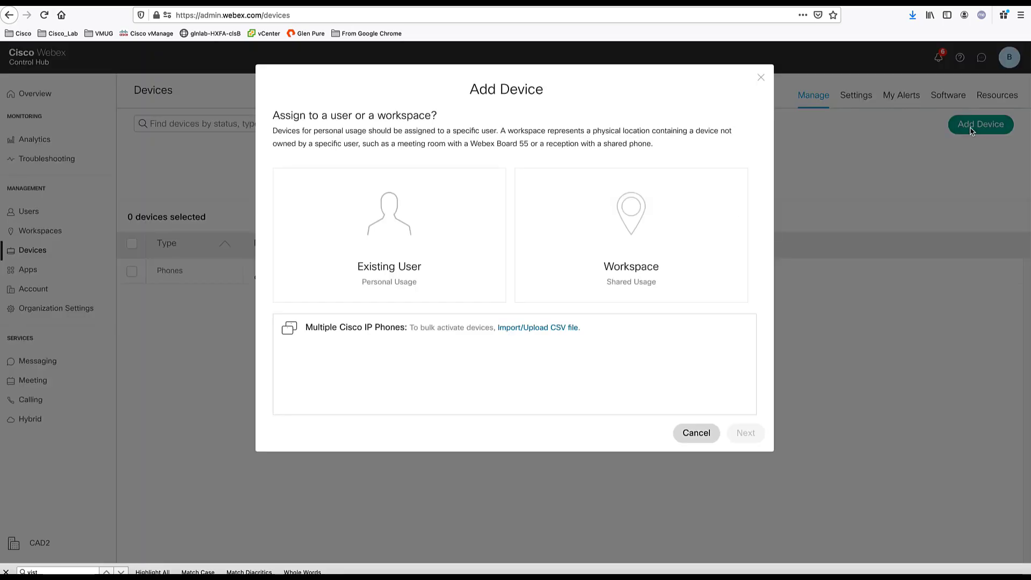
pyautogui.click(606, 236)
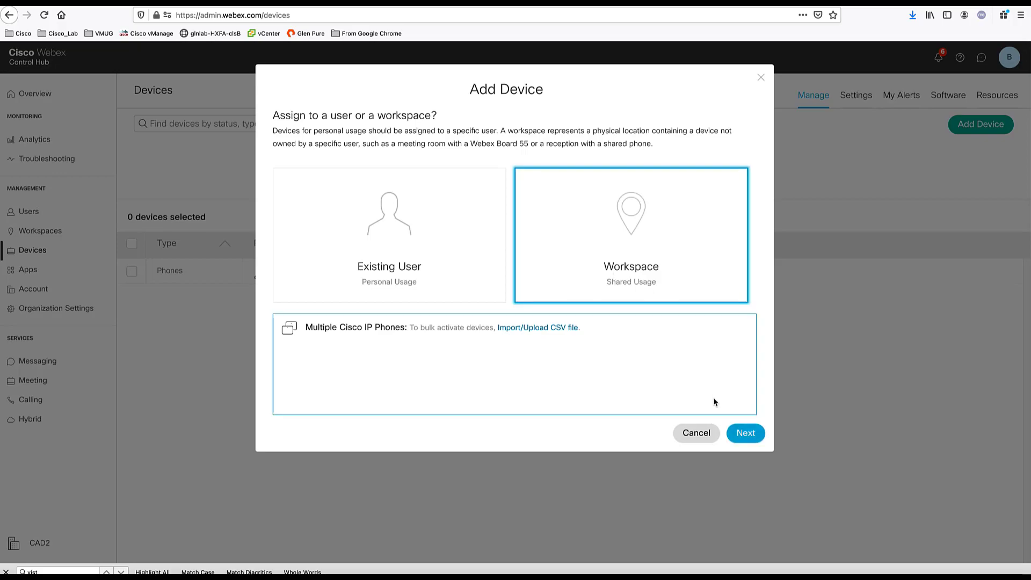
pyautogui.click(746, 432)
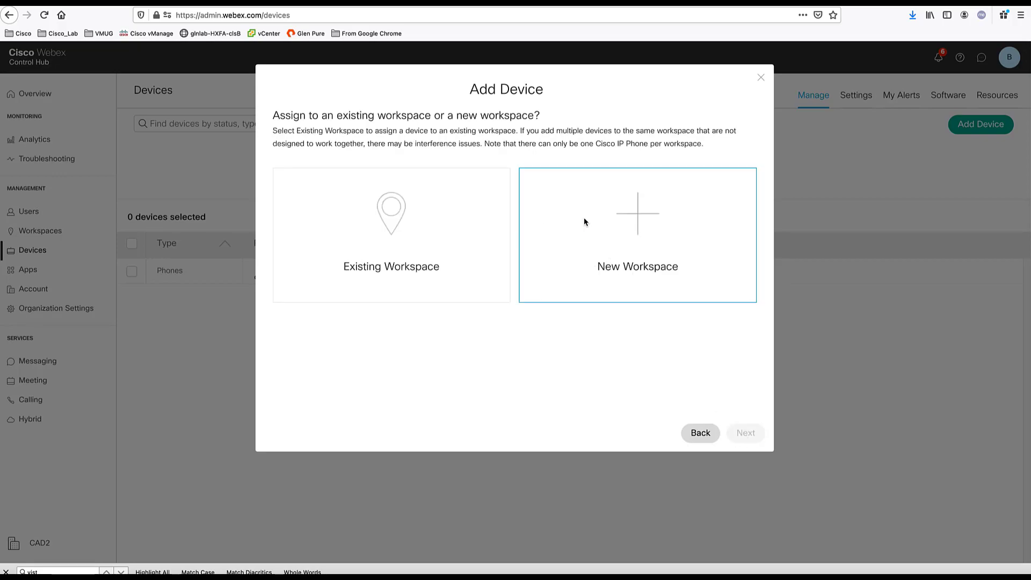
pyautogui.click(630, 220)
pyautogui.click(353, 368)
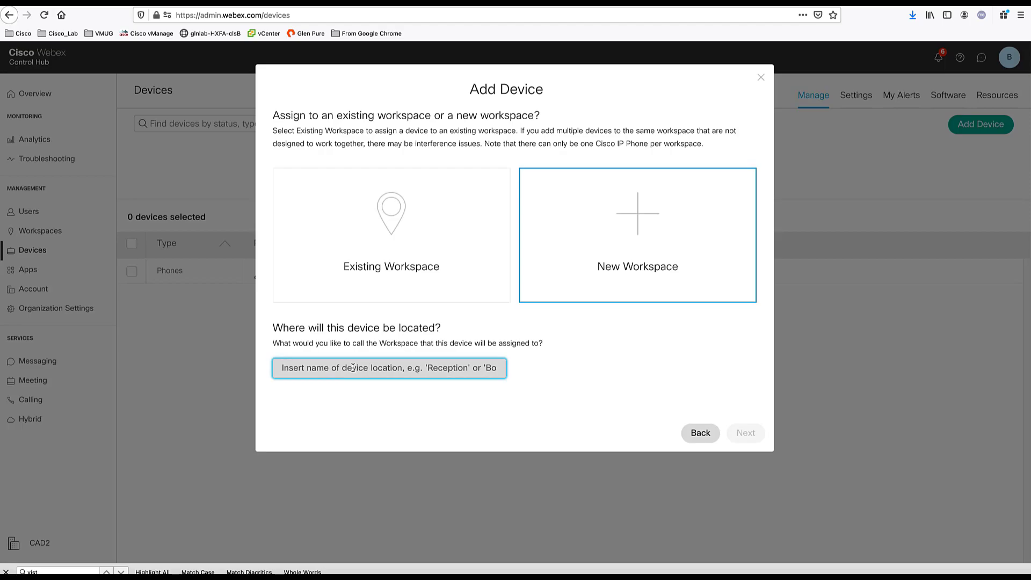
pyautogui.write('breakroom')
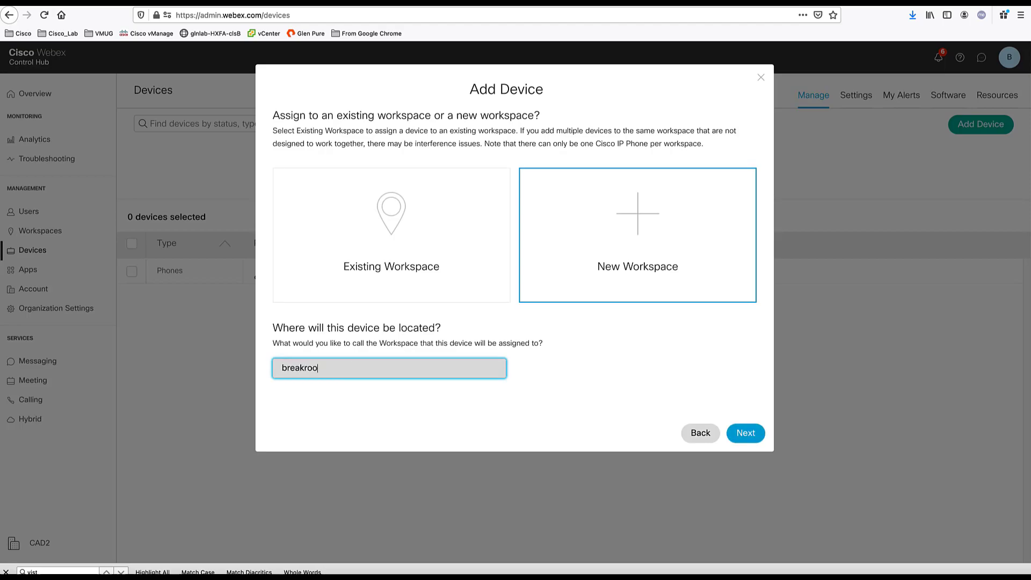
pyautogui.click(745, 433)
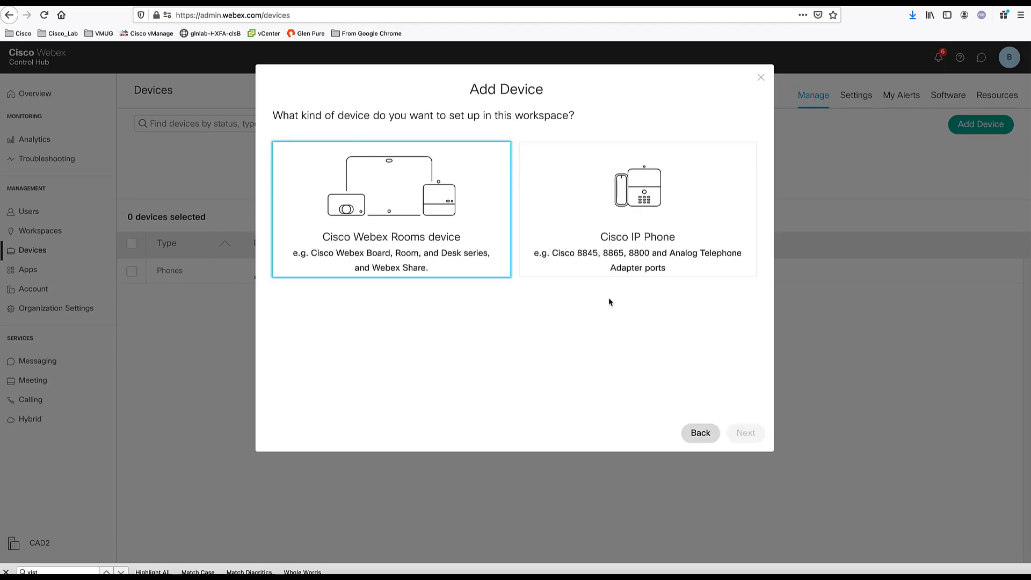
pyautogui.click(616, 218)
pyautogui.click(362, 325)
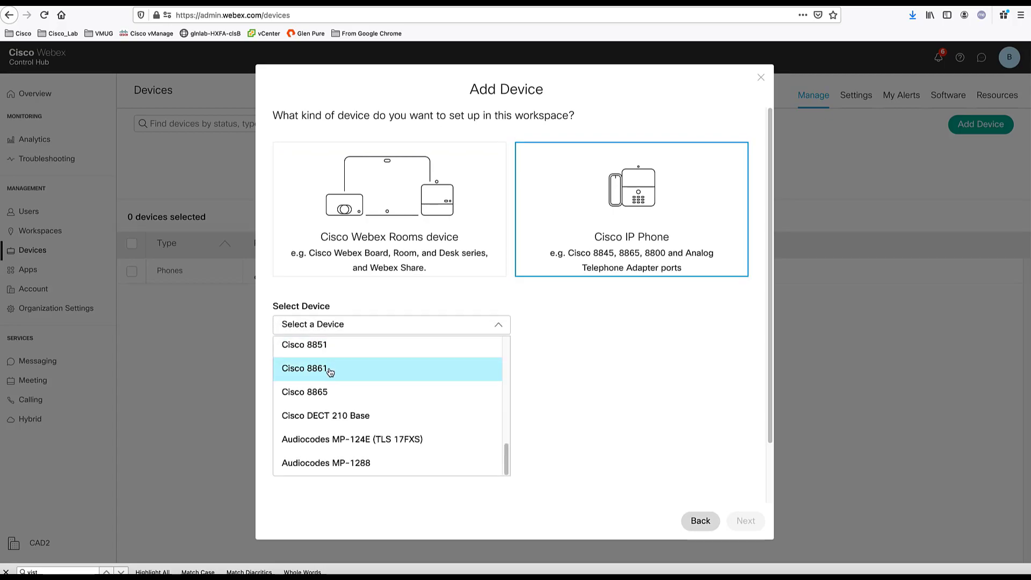
pyautogui.click(334, 347)
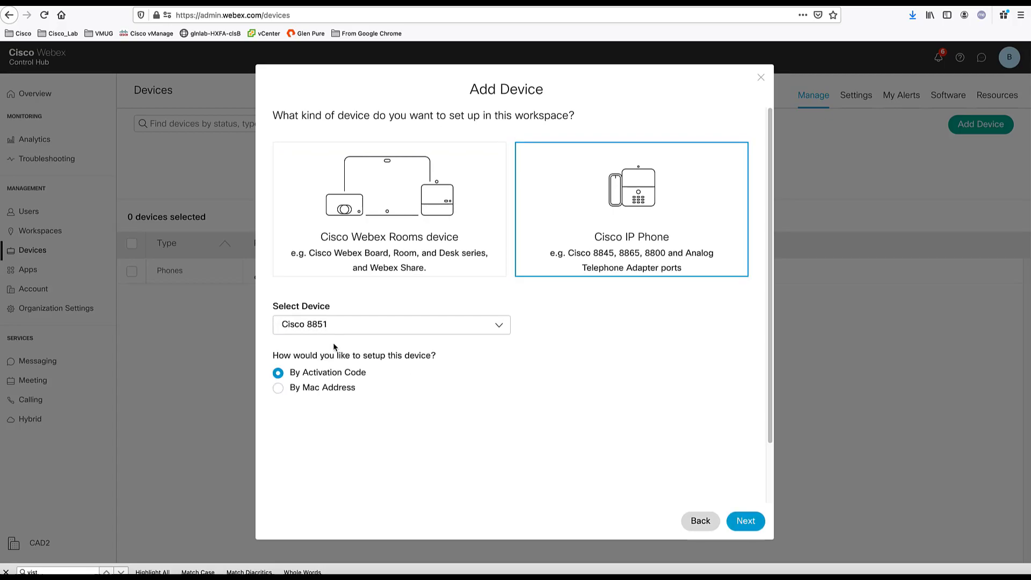
pyautogui.click(340, 393)
pyautogui.click(422, 373)
pyautogui.click(408, 388)
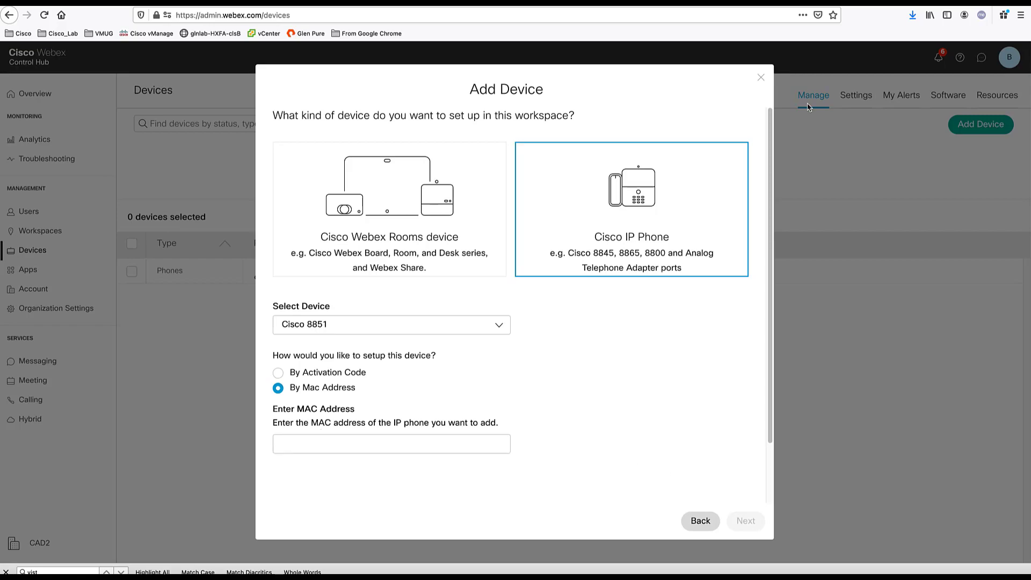
pyautogui.click(760, 81)
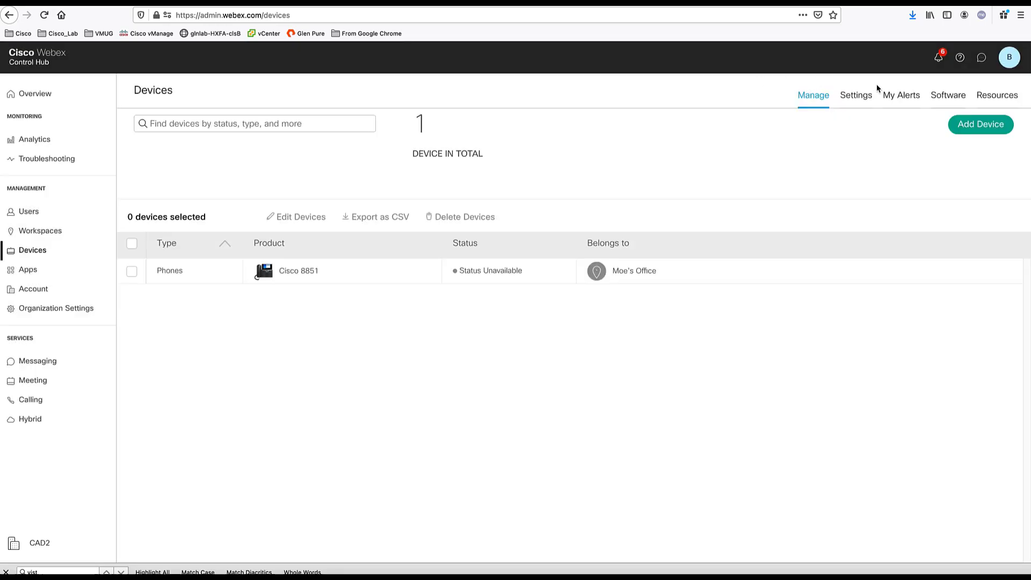
pyautogui.click(989, 126)
pyautogui.click(381, 235)
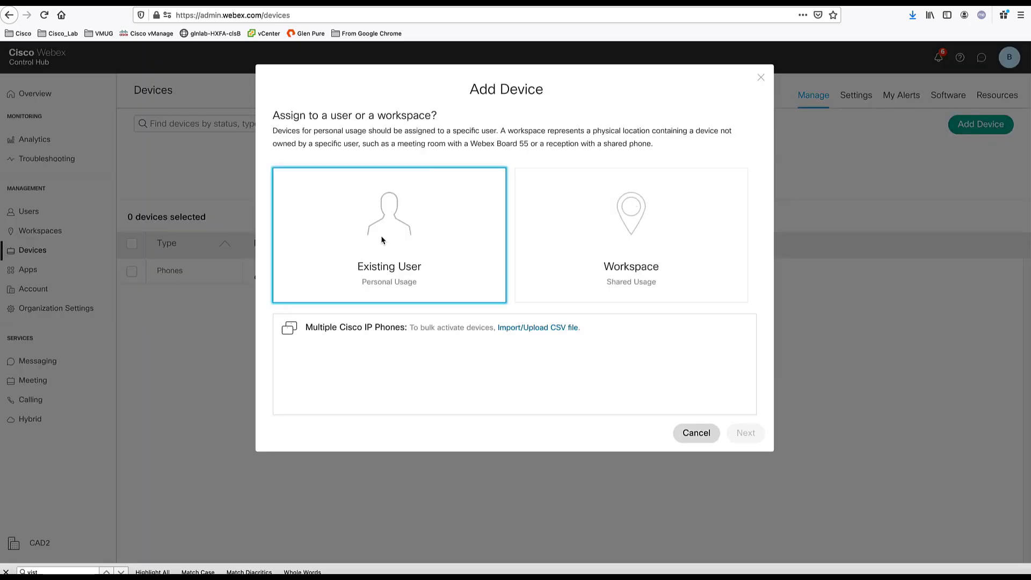
pyautogui.click(752, 432)
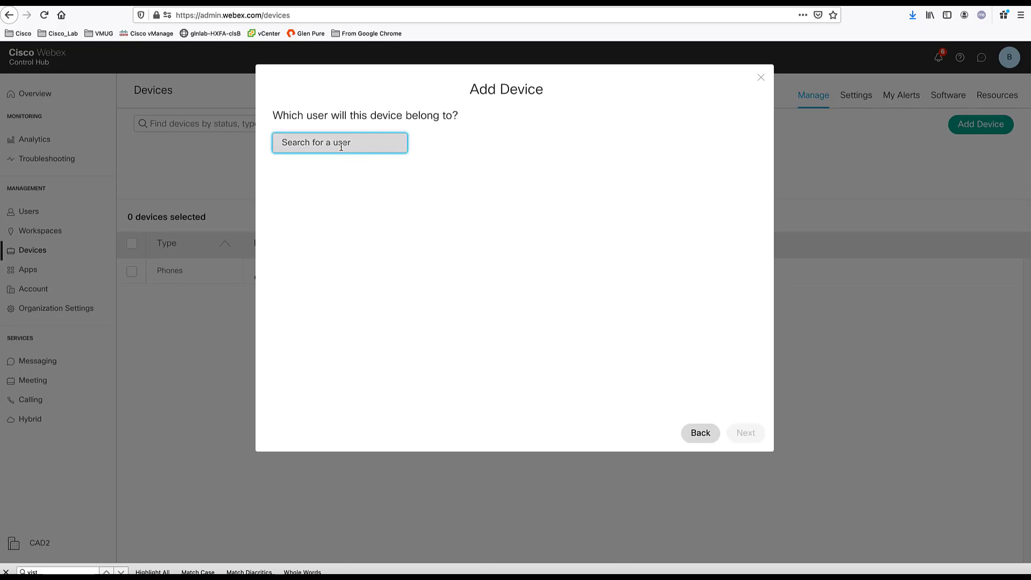
pyautogui.write('ric')
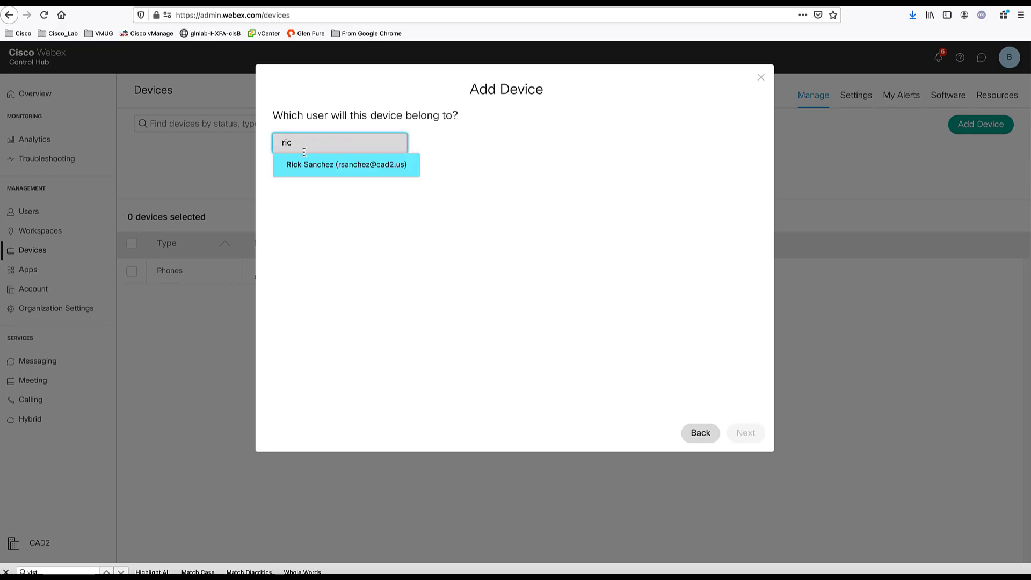
pyautogui.click(308, 167)
pyautogui.click(753, 434)
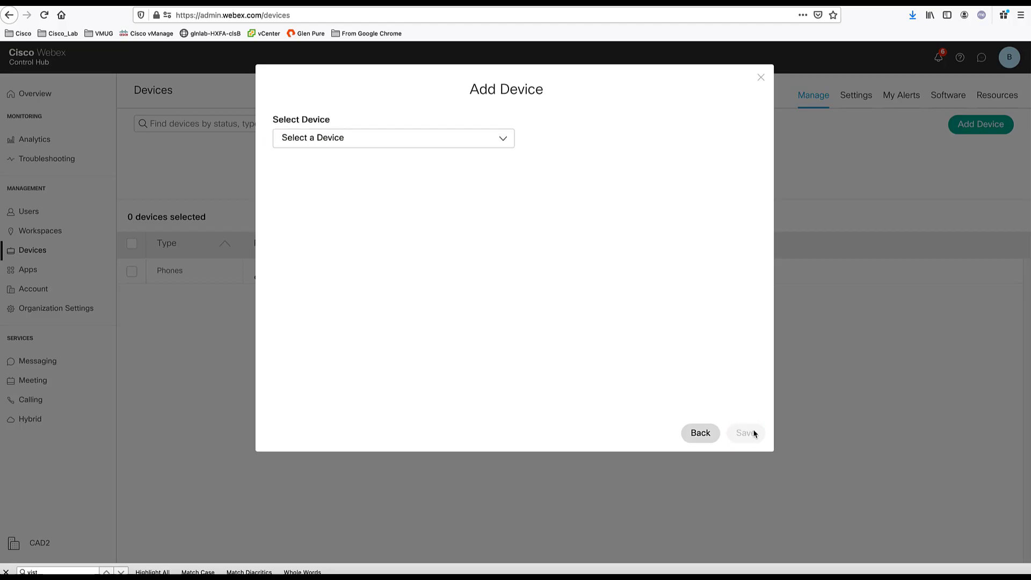
pyautogui.click(485, 141)
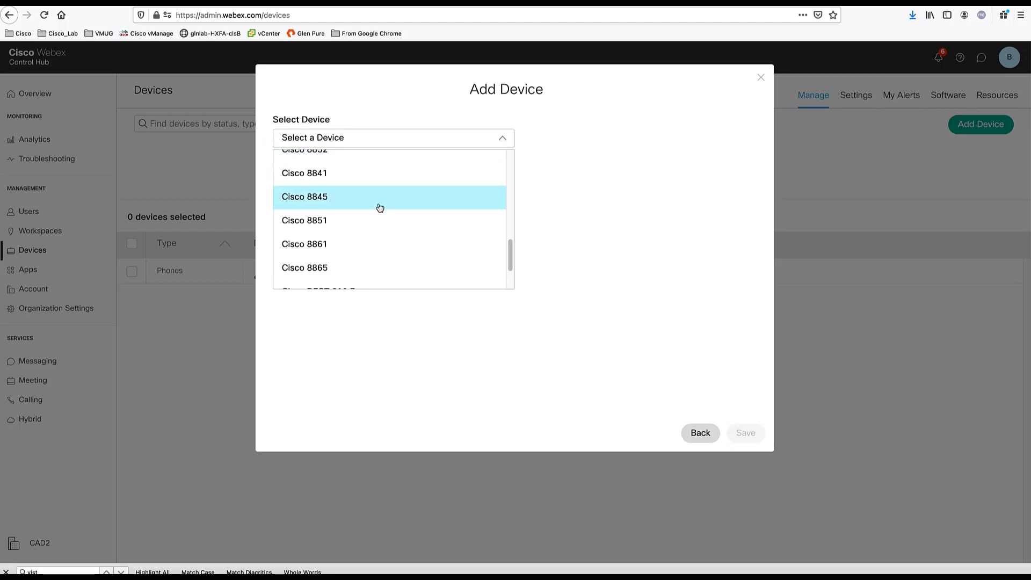
pyautogui.click(323, 209)
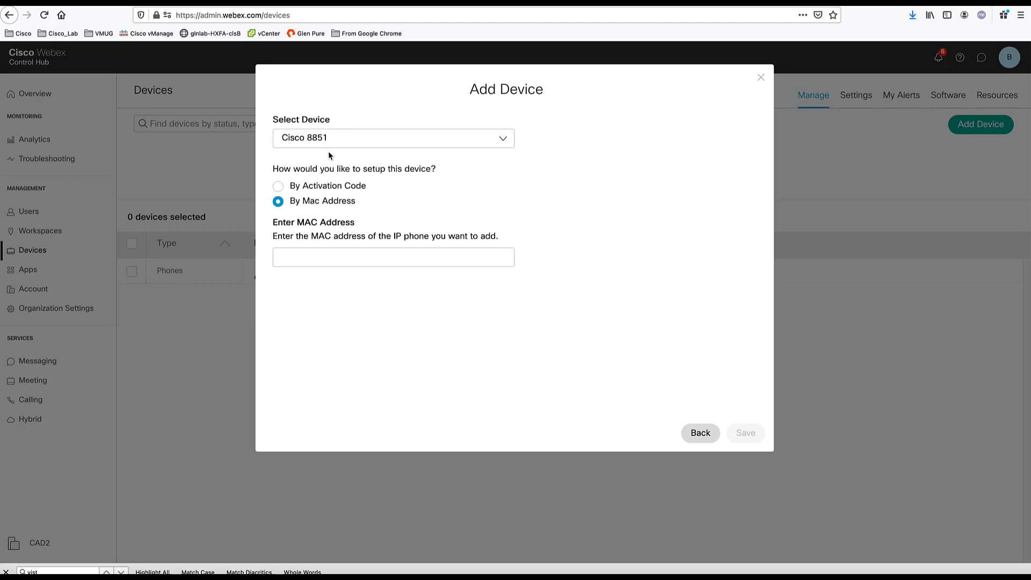
pyautogui.click(327, 188)
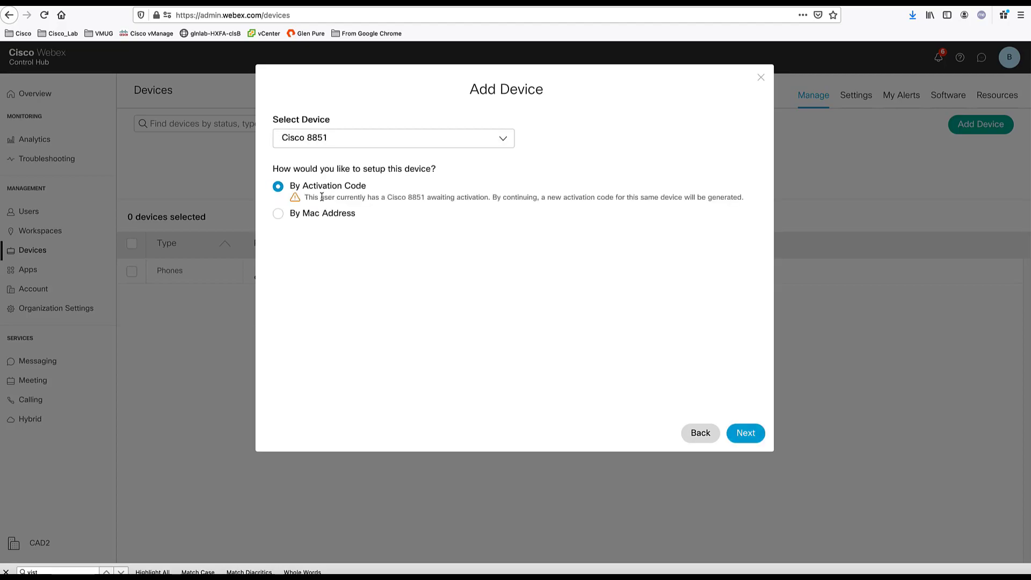
pyautogui.click(322, 213)
pyautogui.click(318, 187)
pyautogui.click(337, 215)
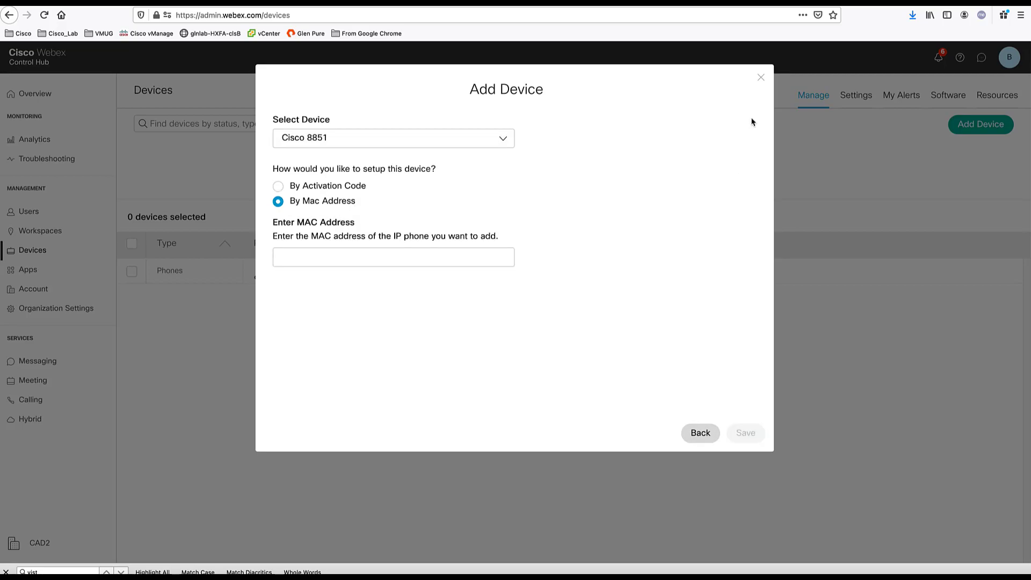
pyautogui.click(761, 79)
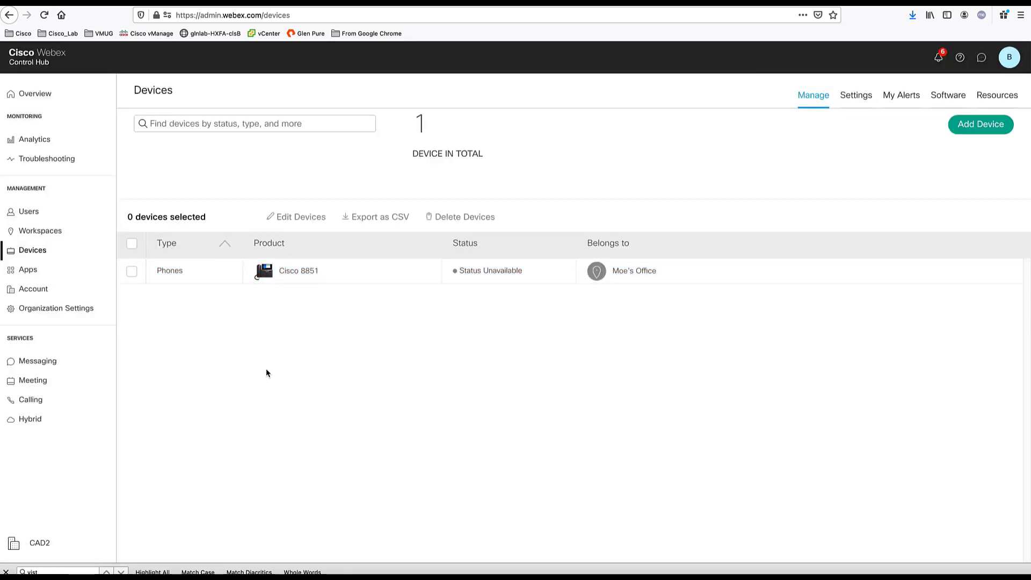
# Open the details panel of the Cisco 8851 phone in the Devices list.
pyautogui.click(306, 278)
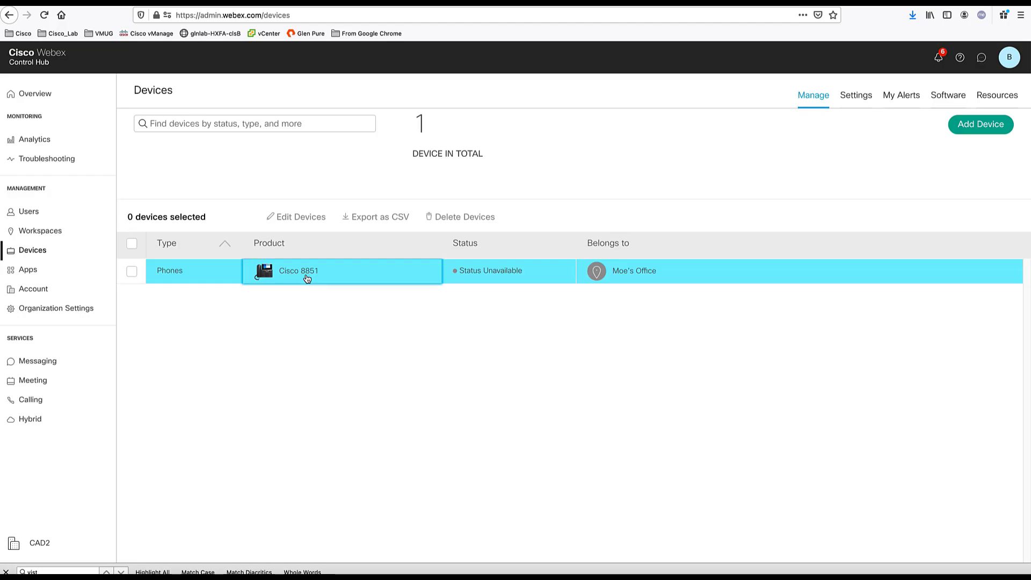